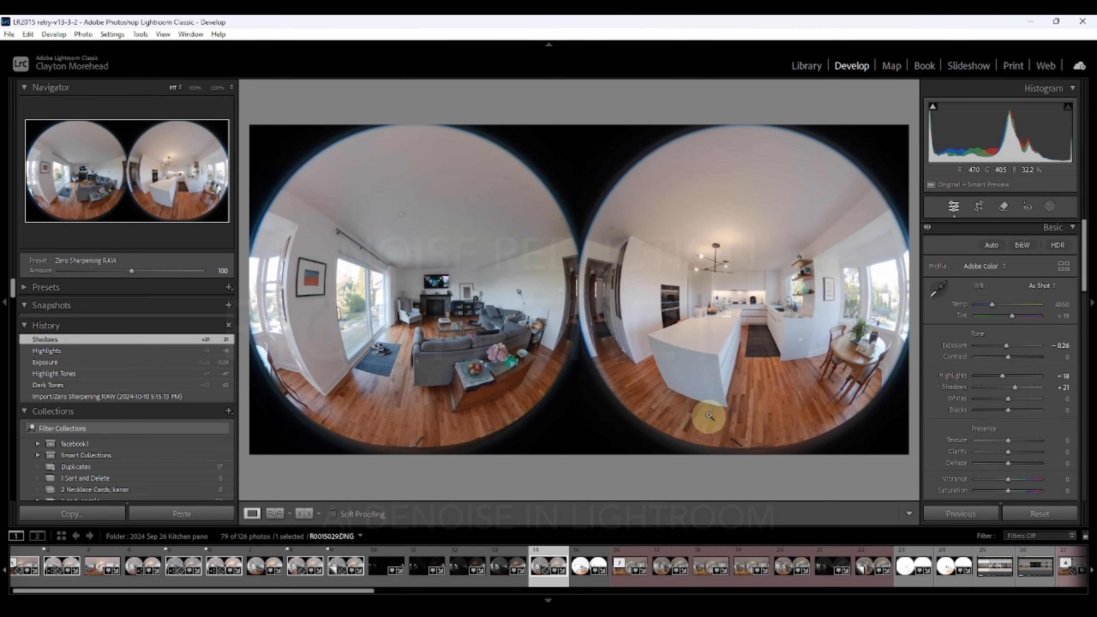
Step: Zoom into the kitchen at 200% and set the sharpening amount to 0 in the Detail panel
{"action": "left_click", "coordinate": [744, 304]}
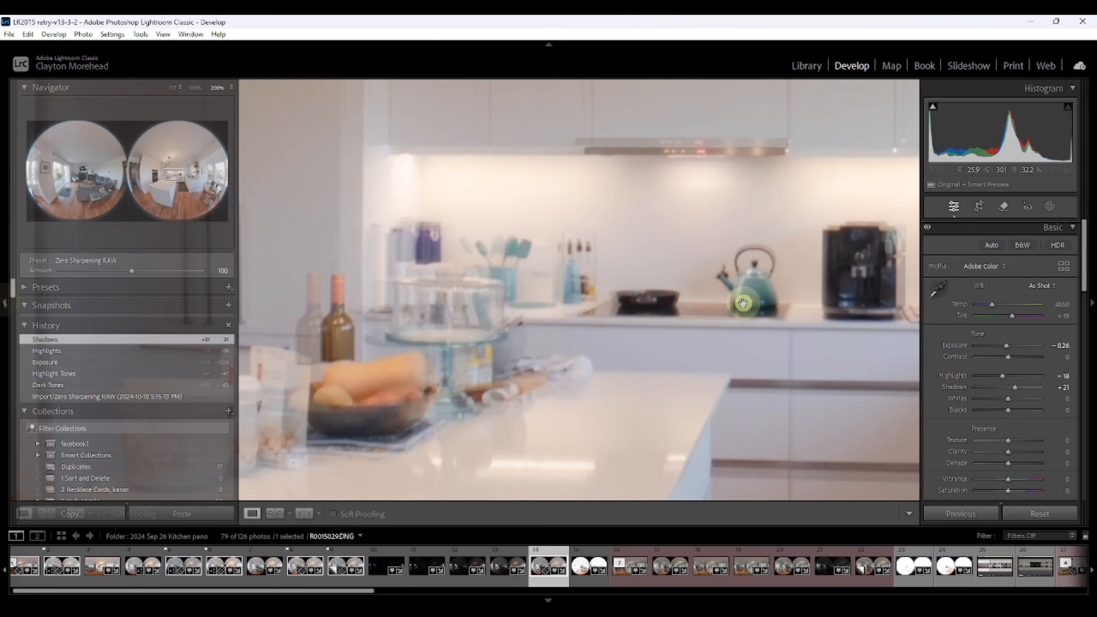
{"action": "left_click", "coordinate": [4, 303]}
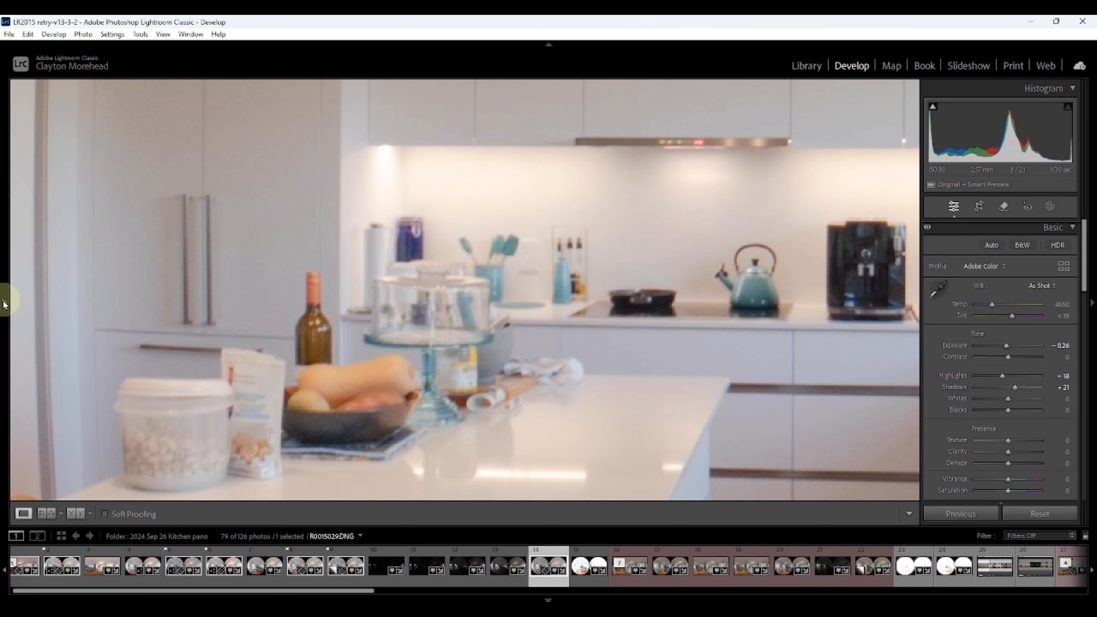
{"action": "left_click", "coordinate": [1075, 234]}
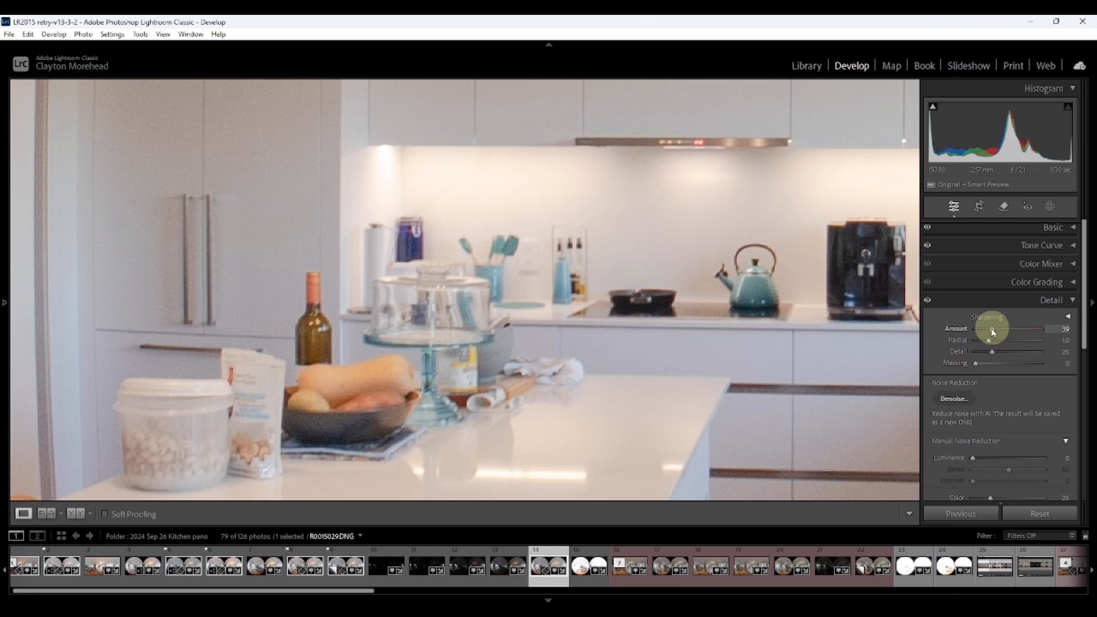
{"action": "left_click_drag", "start_coordinate": [993, 332], "coordinate": [968, 333]}
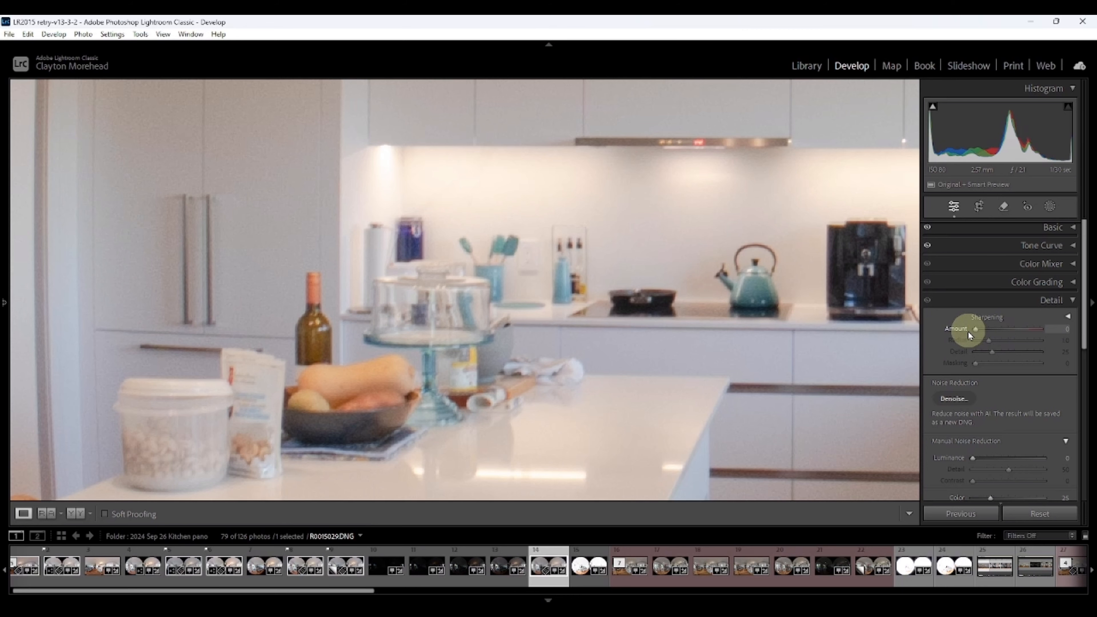
Step: Apply AI Denoise to the photo with an amount of 50
{"action": "scroll", "coordinate": [967, 331], "scroll_direction": "down", "scroll_amount": 2}
{"action": "left_click_drag", "start_coordinate": [991, 434], "coordinate": [990, 435]}
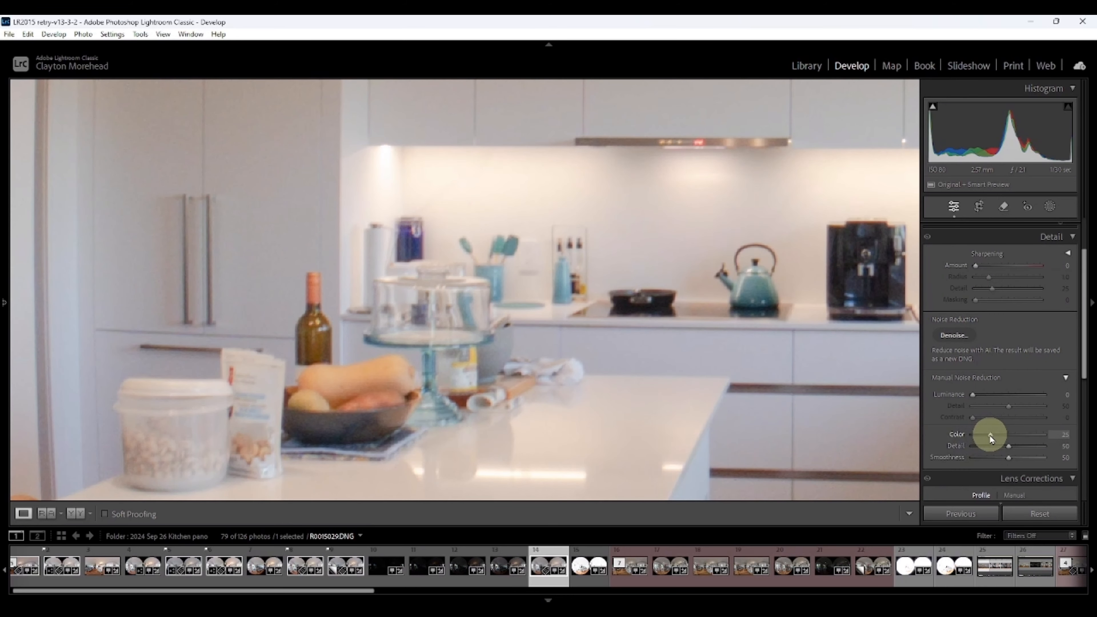
{"action": "left_click", "coordinate": [955, 336]}
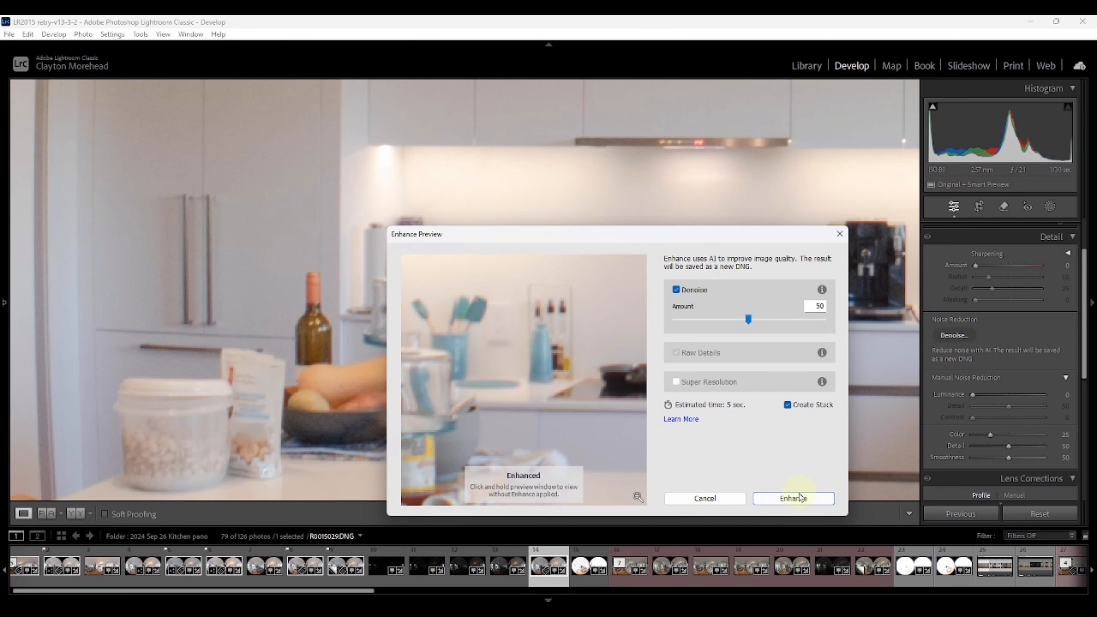
{"action": "left_click", "coordinate": [800, 497]}
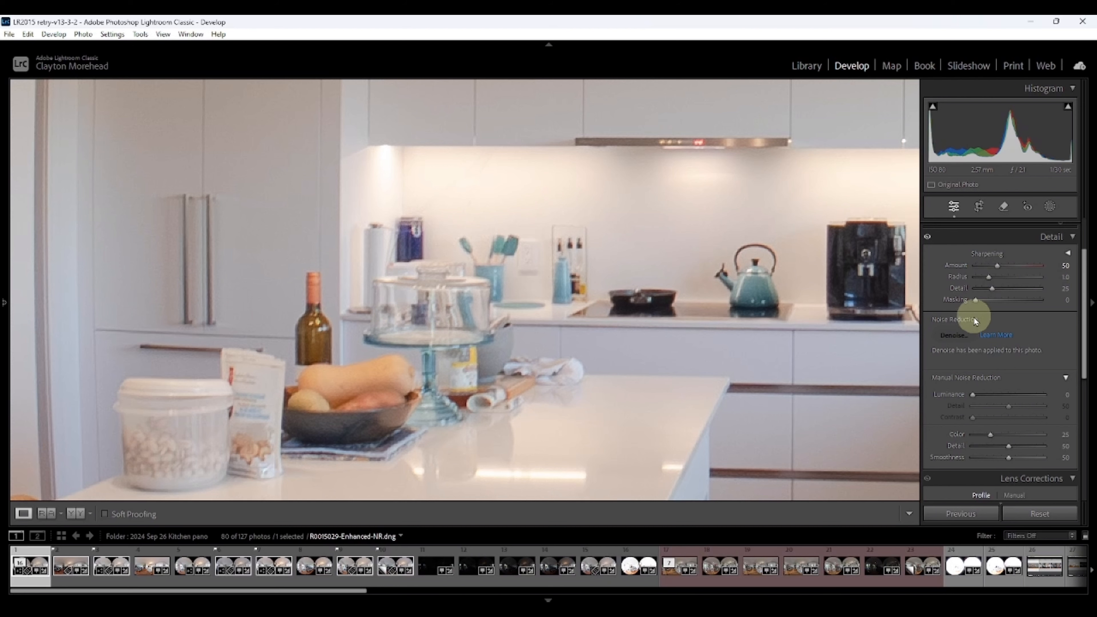
Step: Set sharpening masking to 40 and luminance noise reduction to 11 on the denoised DNG
{"action": "left_click_drag", "start_coordinate": [977, 307], "coordinate": [1003, 310]}
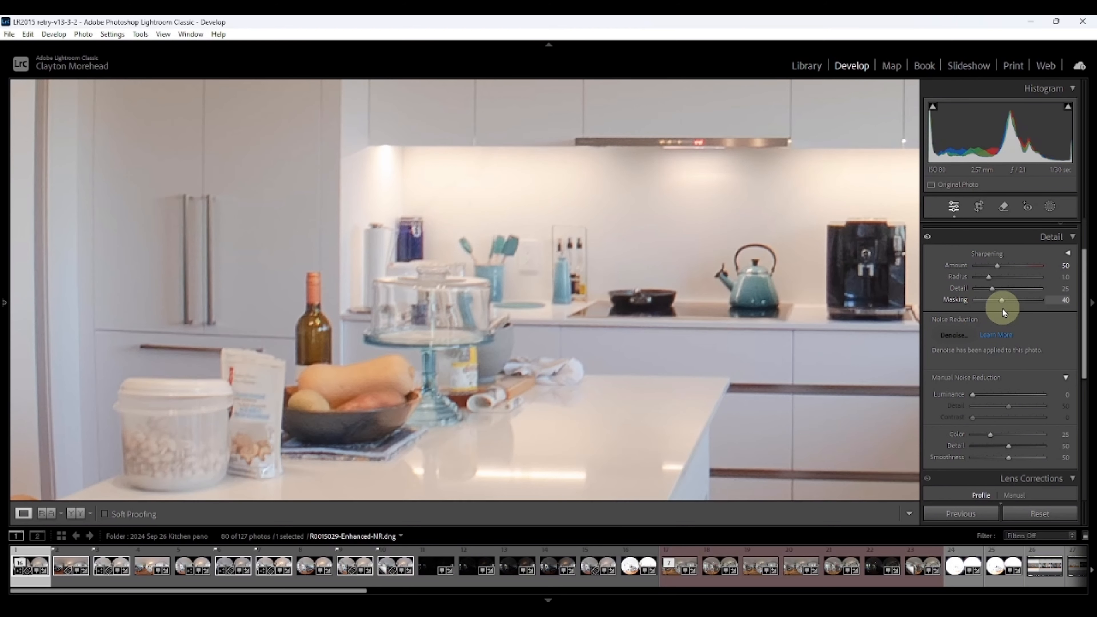
{"action": "left_click_drag", "start_coordinate": [973, 394], "coordinate": [981, 398]}
{"action": "left_click", "coordinate": [747, 359]}
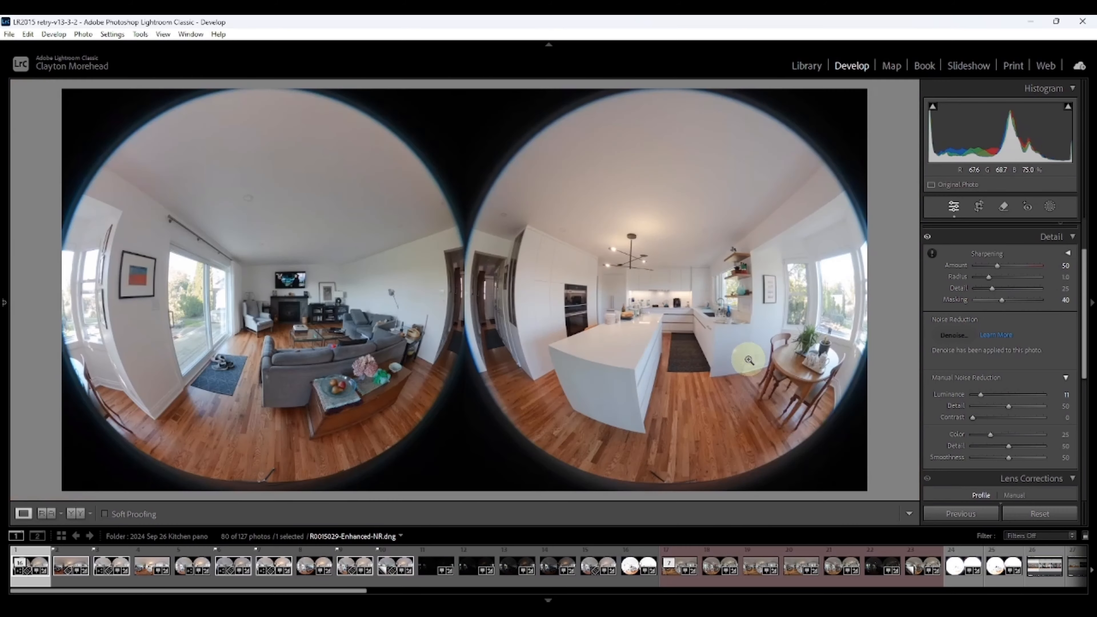
Step: Edit a JPEG sRGB copy with Lightroom adjustments in RICOH THETA Stitcher and save the stitched panorama
{"action": "right_click", "coordinate": [682, 325]}
{"action": "mouse_move", "coordinate": [718, 342]}
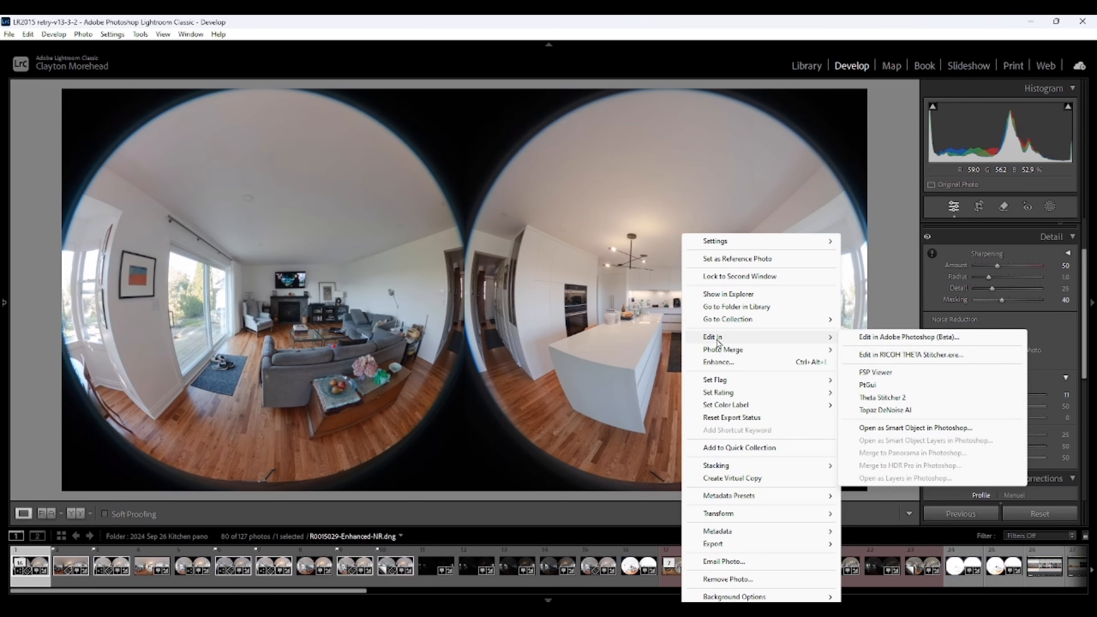
{"action": "left_click", "coordinate": [909, 355]}
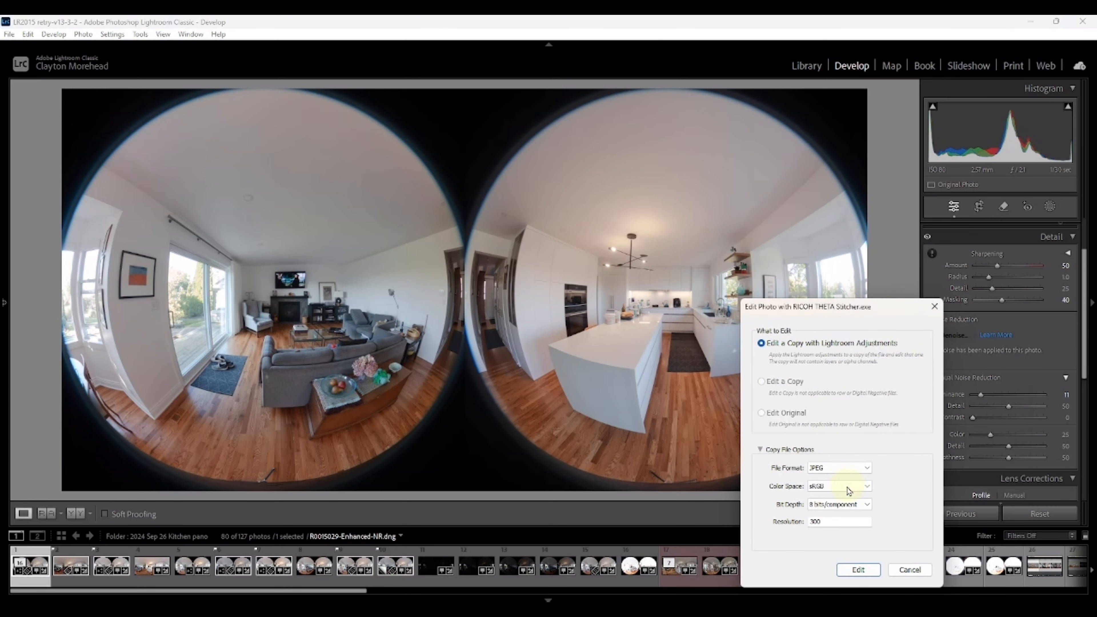
{"action": "left_click", "coordinate": [857, 570]}
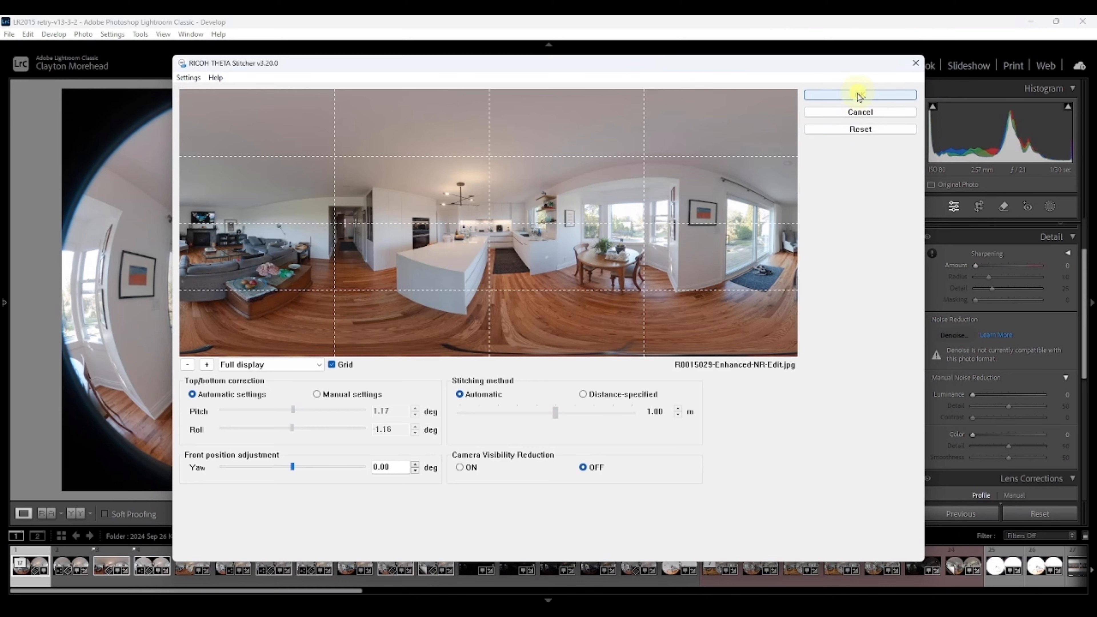
{"action": "left_click", "coordinate": [859, 95]}
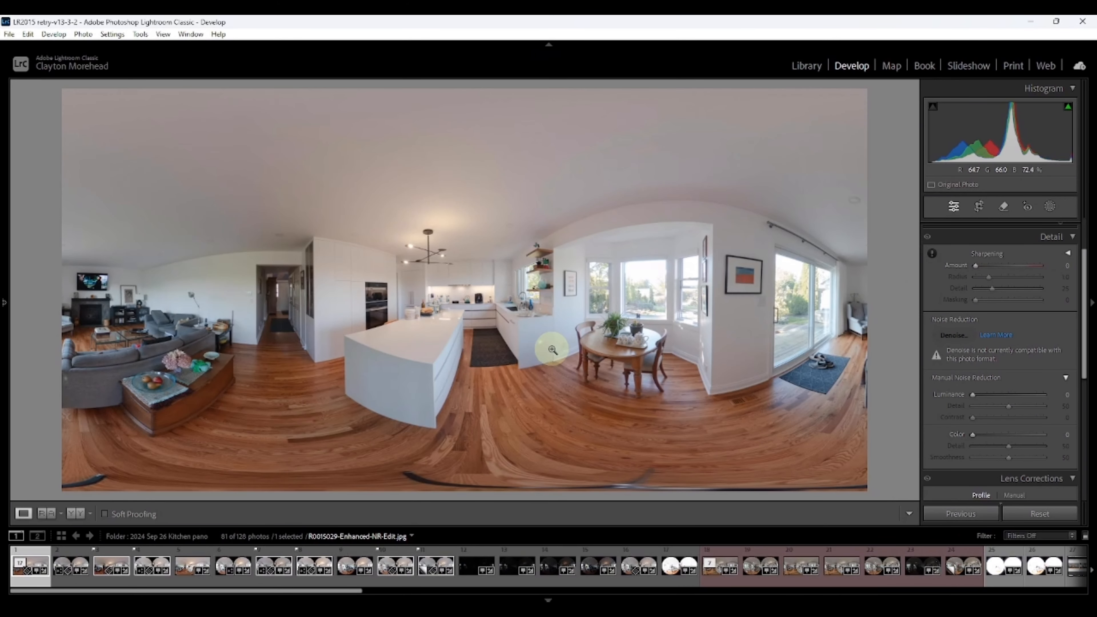
Step: Open the stitched panorama original in FSP Viewer and zoom in on the kitchen to inspect it
{"action": "right_click", "coordinate": [550, 350]}
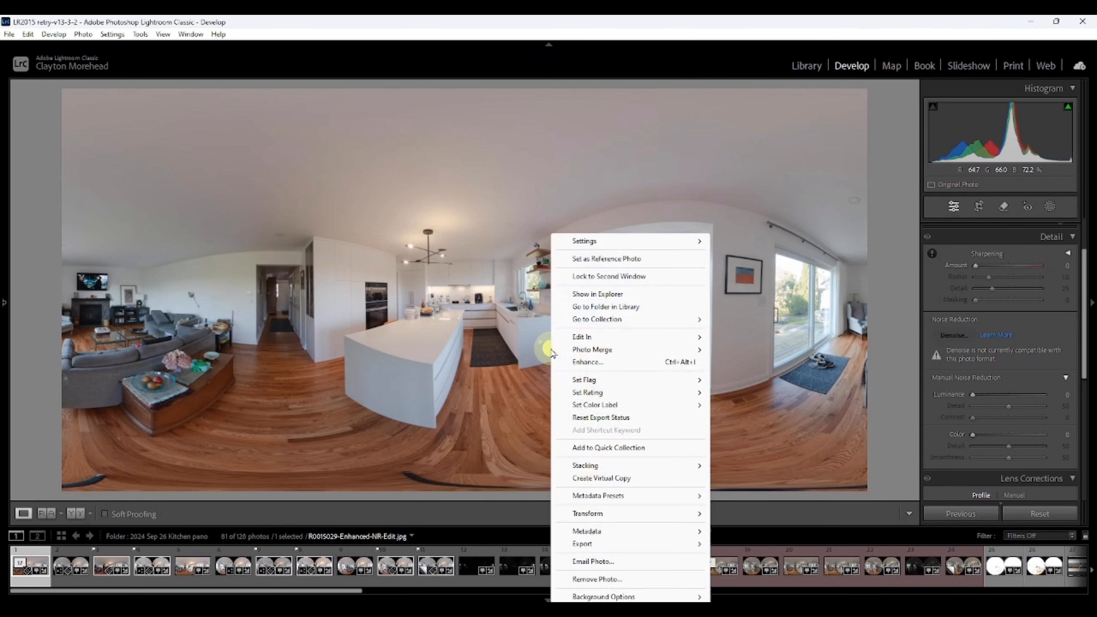
{"action": "mouse_move", "coordinate": [577, 339]}
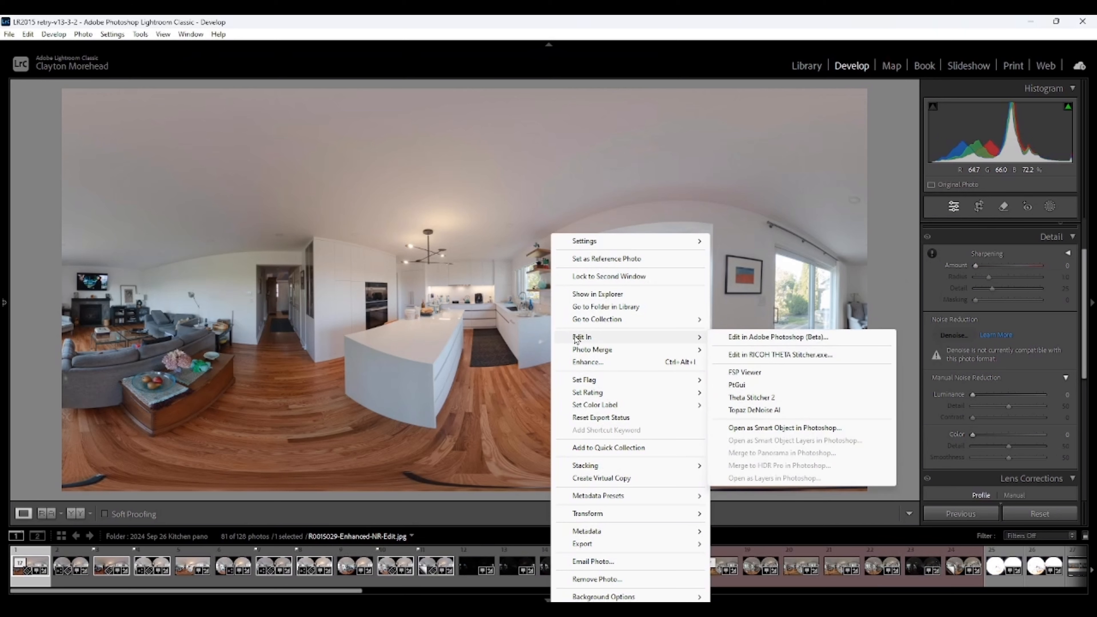
{"action": "left_click", "coordinate": [741, 372]}
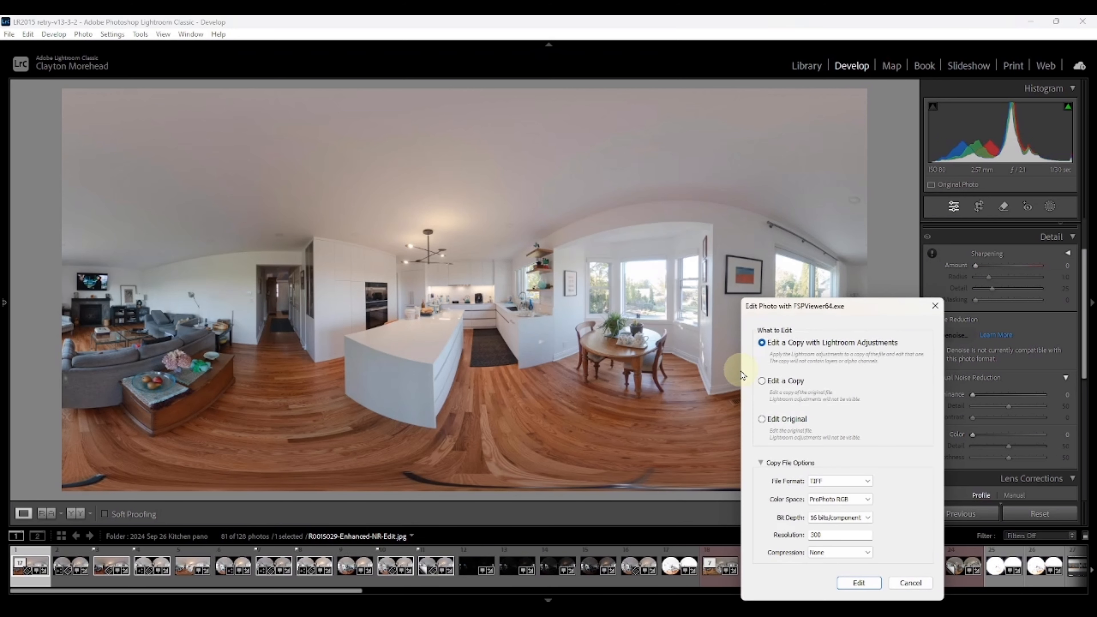
{"action": "left_click", "coordinate": [764, 420]}
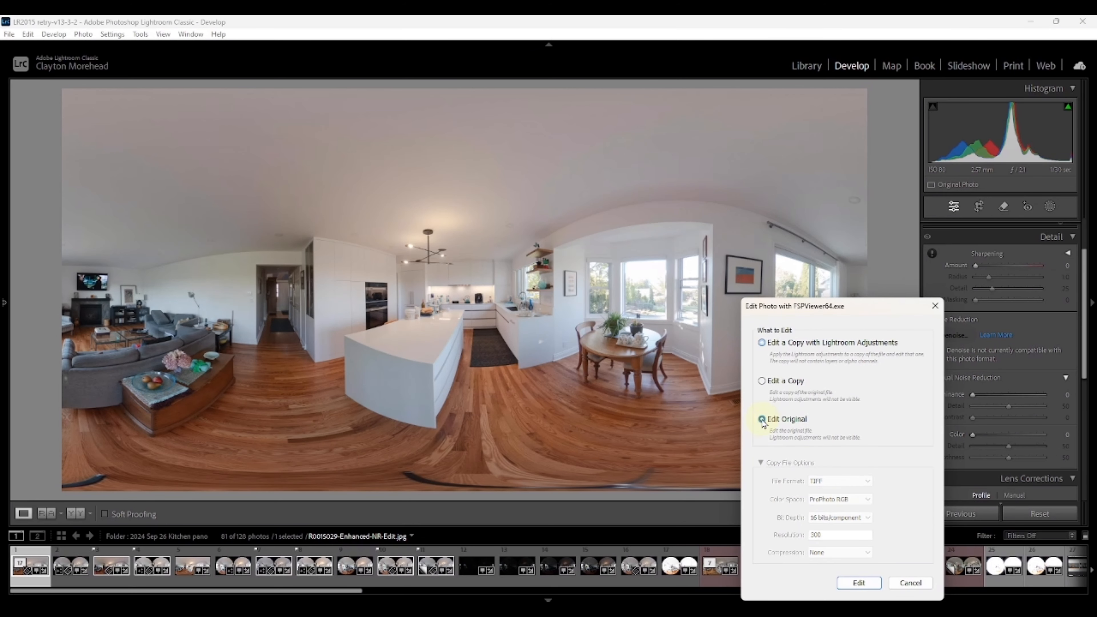
{"action": "left_click", "coordinate": [859, 583]}
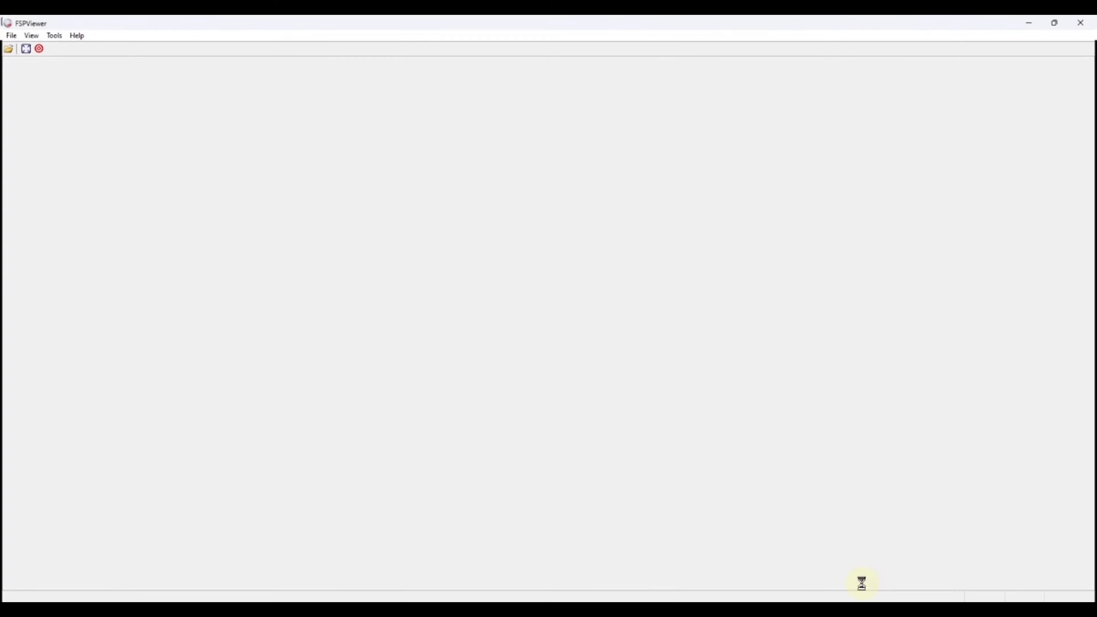
{"action": "scroll", "coordinate": [580, 415], "scroll_direction": "up", "scroll_amount": 4}
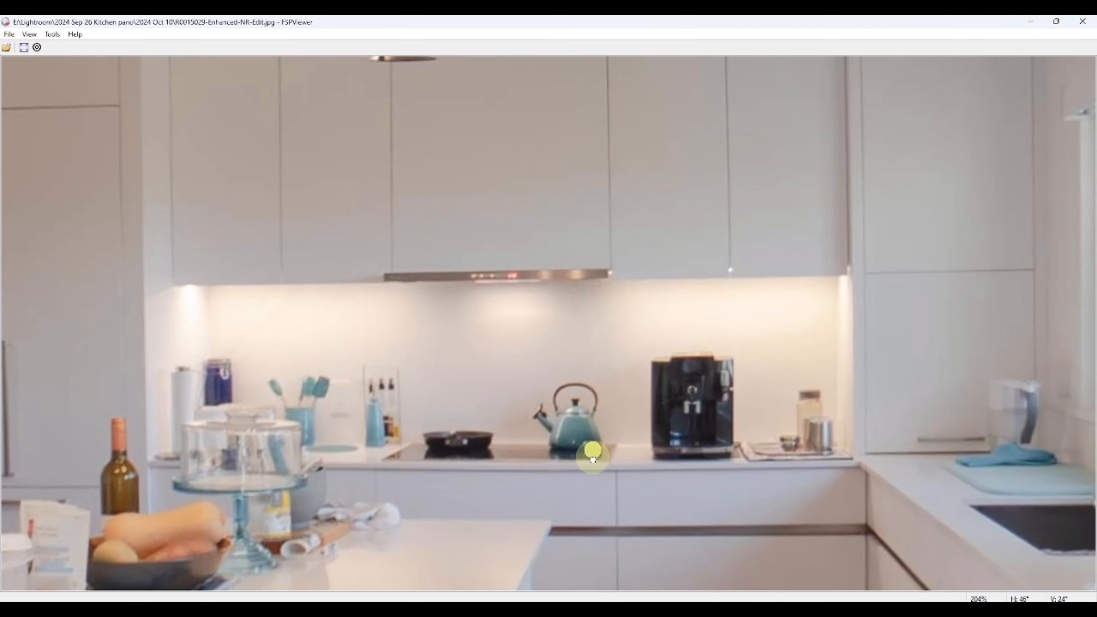
{"action": "mouse_move", "coordinate": [592, 458]}
{"action": "left_mouse_down"}
{"action": "mouse_move", "coordinate": [605, 453]}
{"action": "mouse_move", "coordinate": [512, 458]}
{"action": "mouse_move", "coordinate": [514, 443]}
{"action": "mouse_move", "coordinate": [684, 485]}
{"action": "mouse_move", "coordinate": [659, 500]}
{"action": "mouse_move", "coordinate": [633, 456]}
{"action": "mouse_move", "coordinate": [659, 461]}
{"action": "mouse_move", "coordinate": [652, 470]}
{"action": "mouse_move", "coordinate": [676, 490]}
{"action": "mouse_move", "coordinate": [691, 471]}
{"action": "mouse_move", "coordinate": [612, 455]}
{"action": "left_mouse_up"}
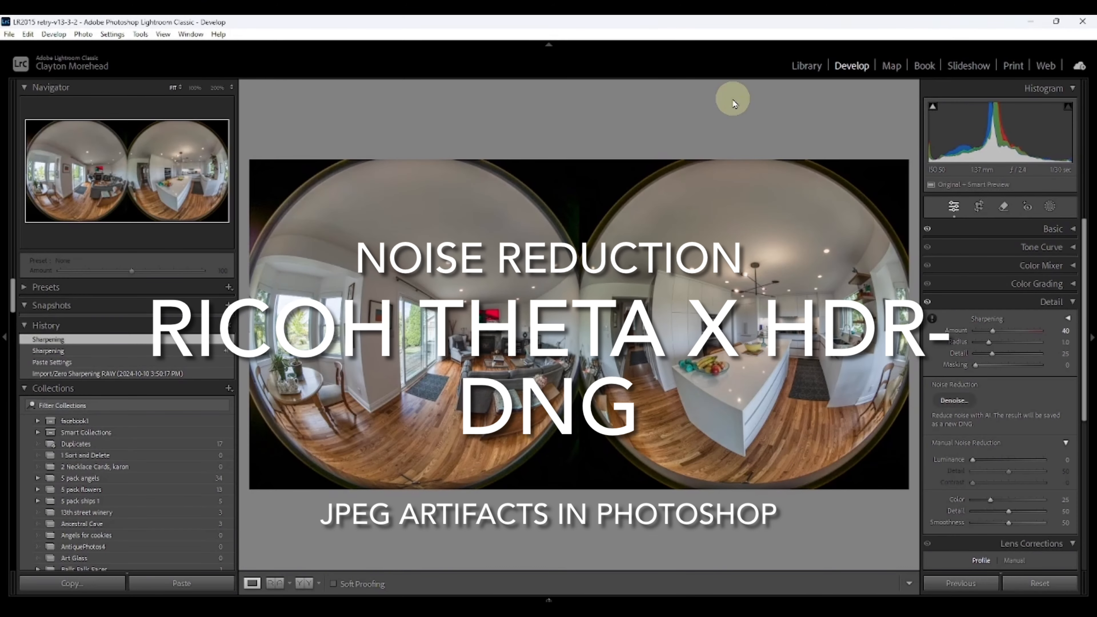
Step: Zoom into the kitchen counter of the HDR DNG photo and set the sharpening amount to 0
{"action": "left_click", "coordinate": [798, 335]}
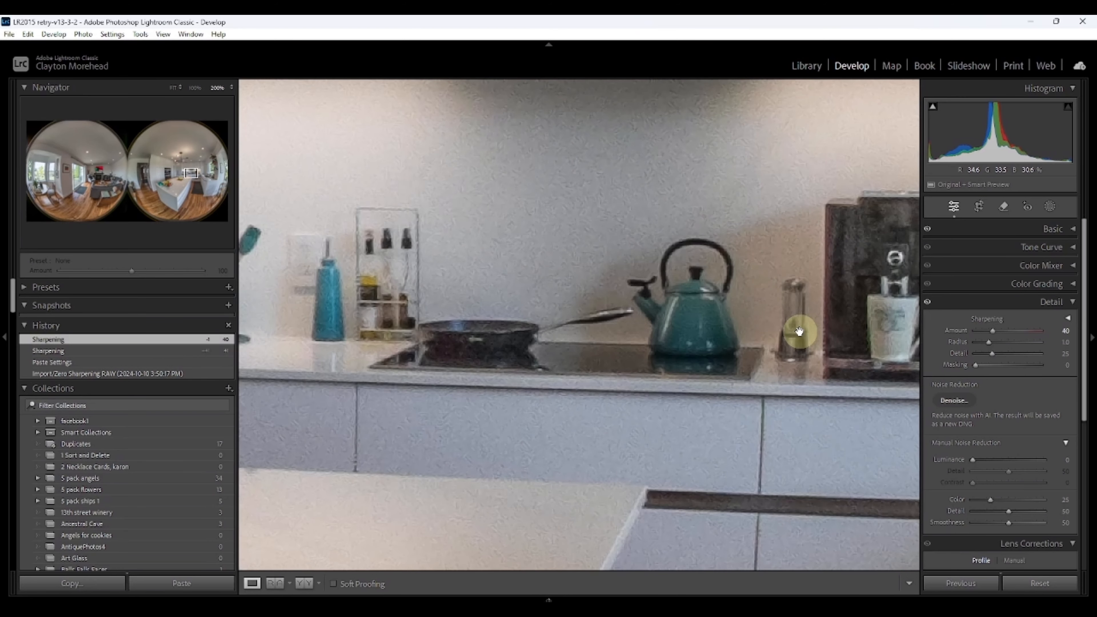
{"action": "left_click_drag", "start_coordinate": [799, 331], "coordinate": [687, 336]}
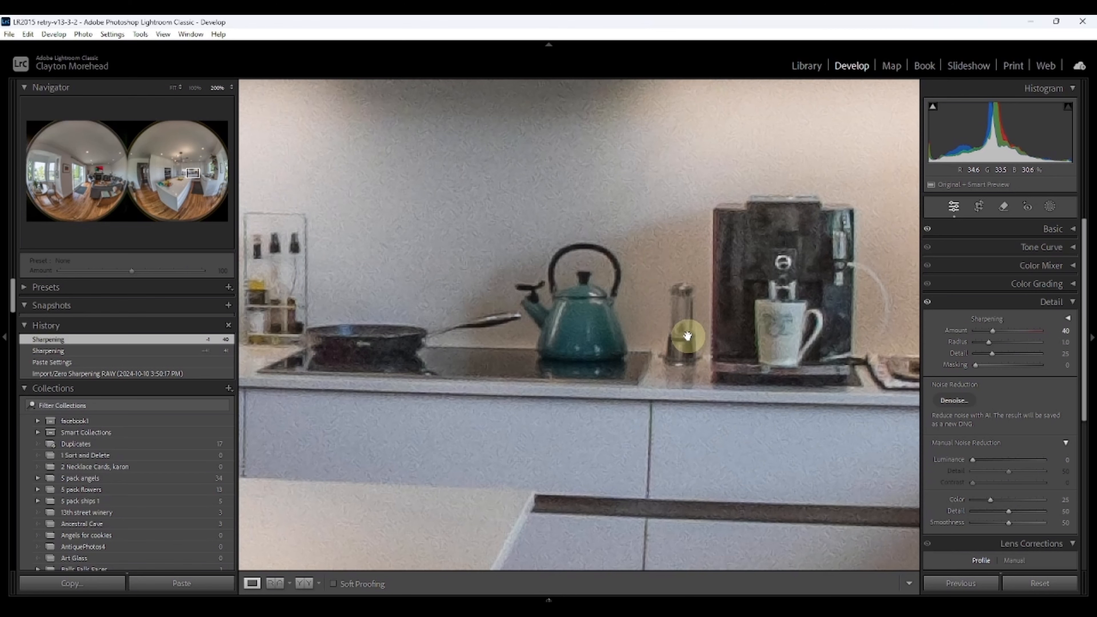
{"action": "left_click", "coordinate": [5, 339]}
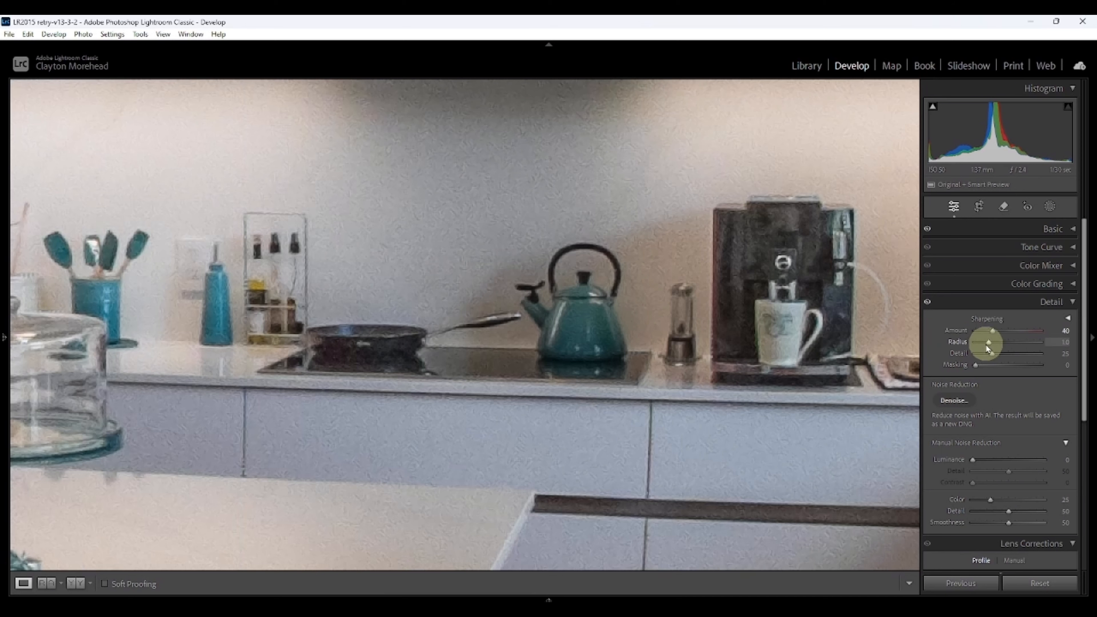
{"action": "left_click_drag", "start_coordinate": [992, 335], "coordinate": [970, 337]}
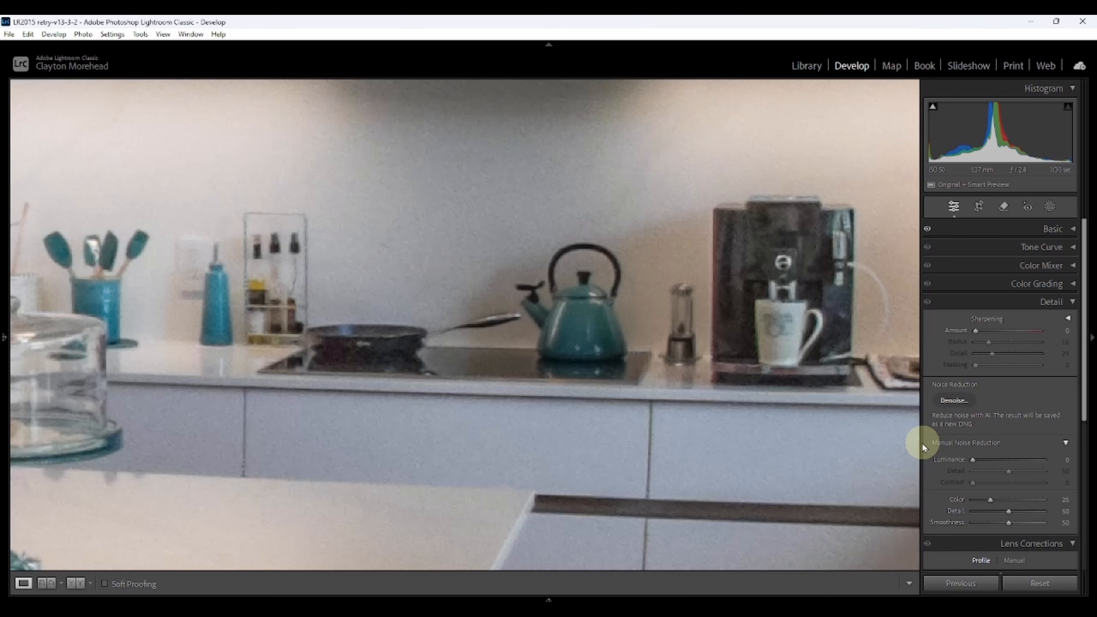
Step: Open the photo in Adobe Photoshop (Beta) for editing
{"action": "right_click", "coordinate": [634, 412]}
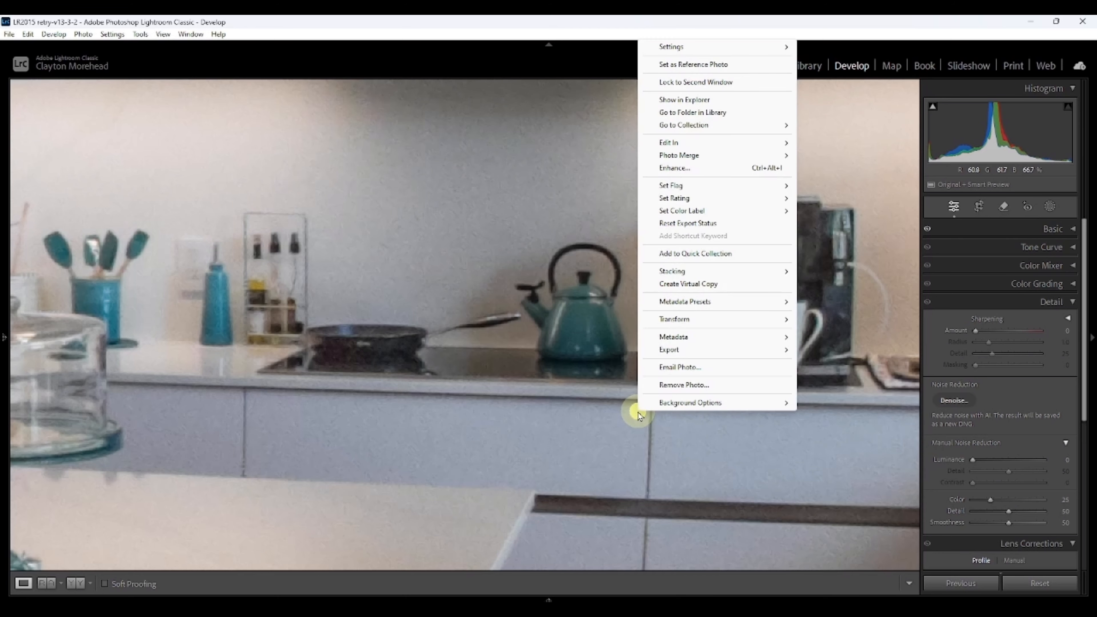
{"action": "mouse_move", "coordinate": [672, 144]}
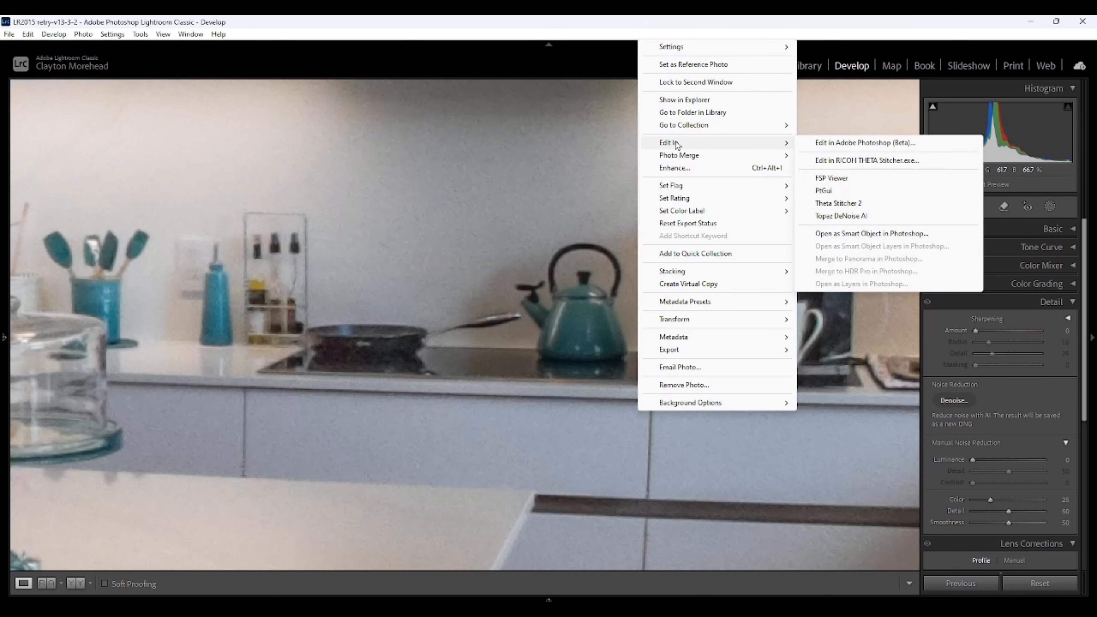
{"action": "left_click", "coordinate": [832, 144]}
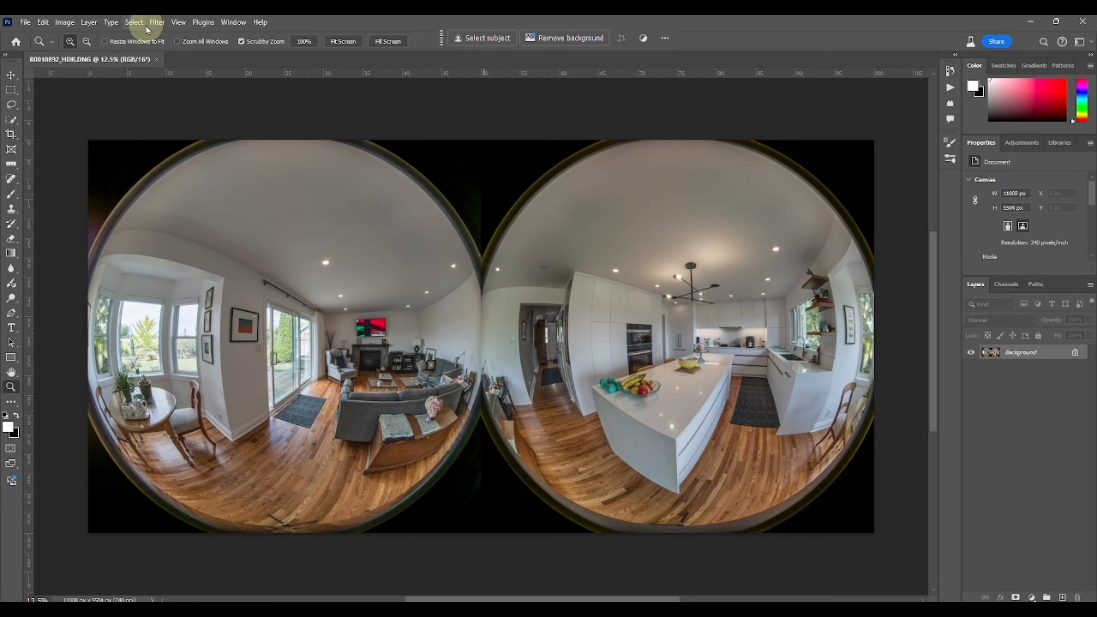
Step: Apply the JPEG Artifacts Removal neural filter at High strength and save the file
{"action": "left_click", "coordinate": [157, 23]}
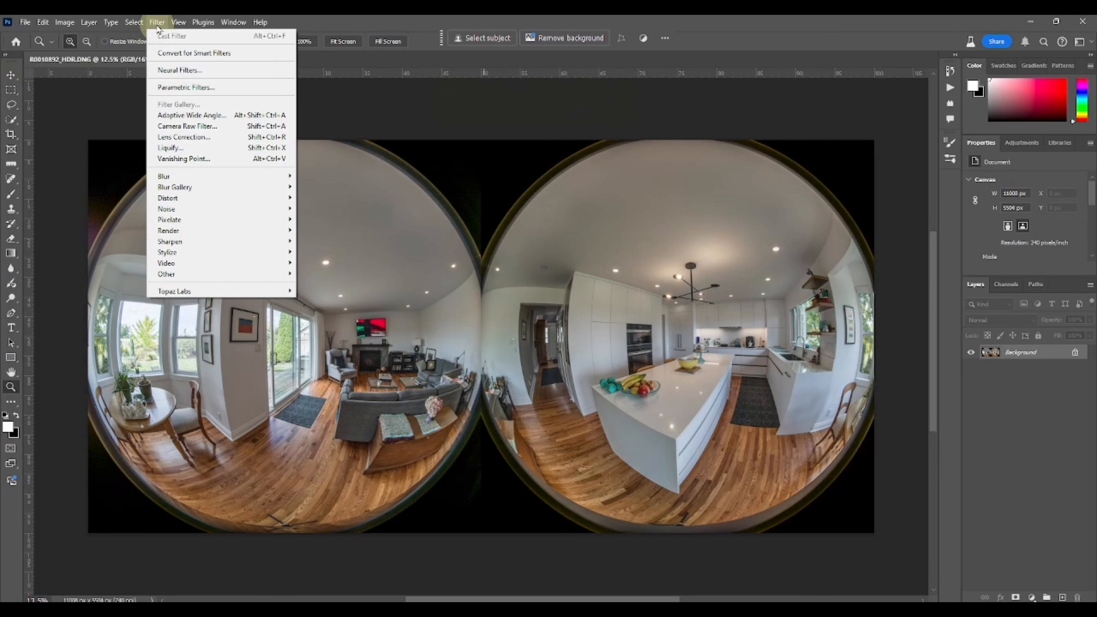
{"action": "left_click", "coordinate": [184, 70]}
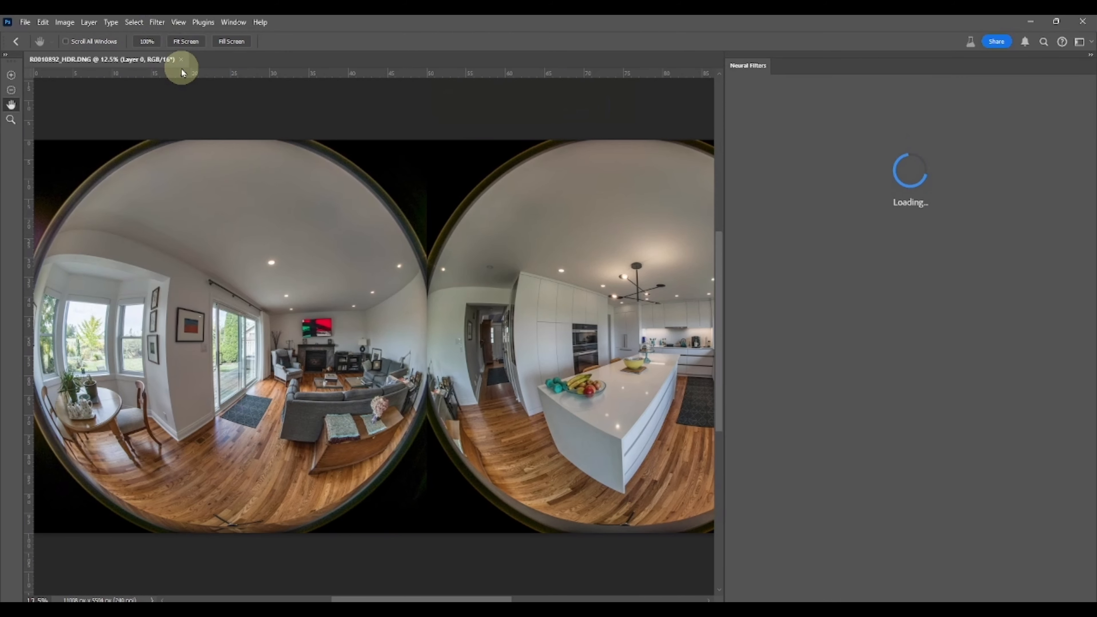
{"action": "left_click", "coordinate": [857, 494]}
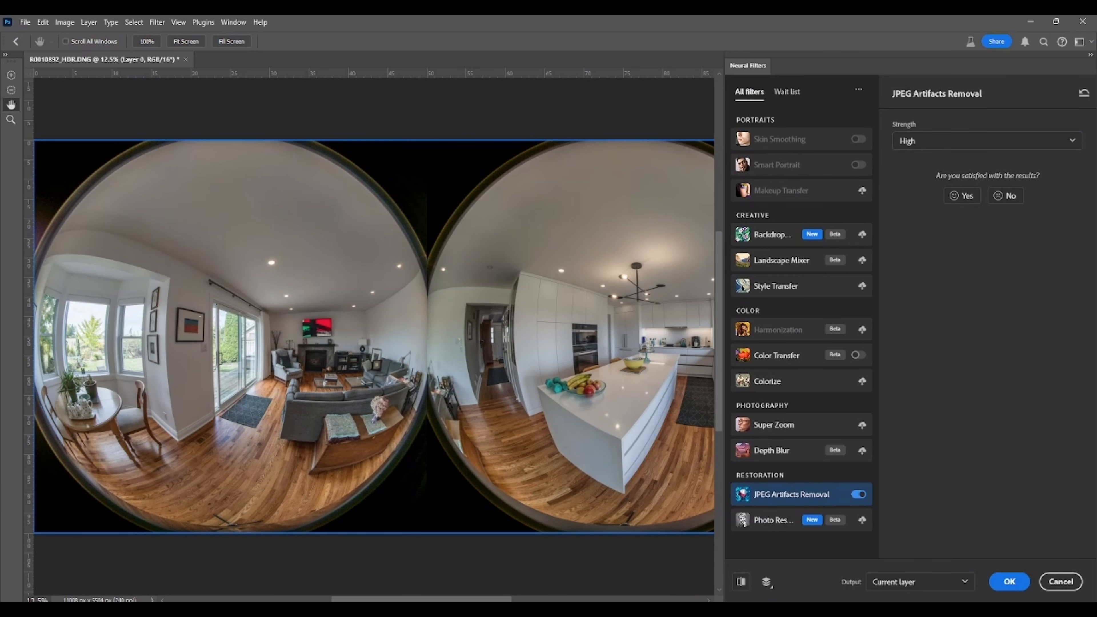
{"action": "left_click", "coordinate": [1009, 582]}
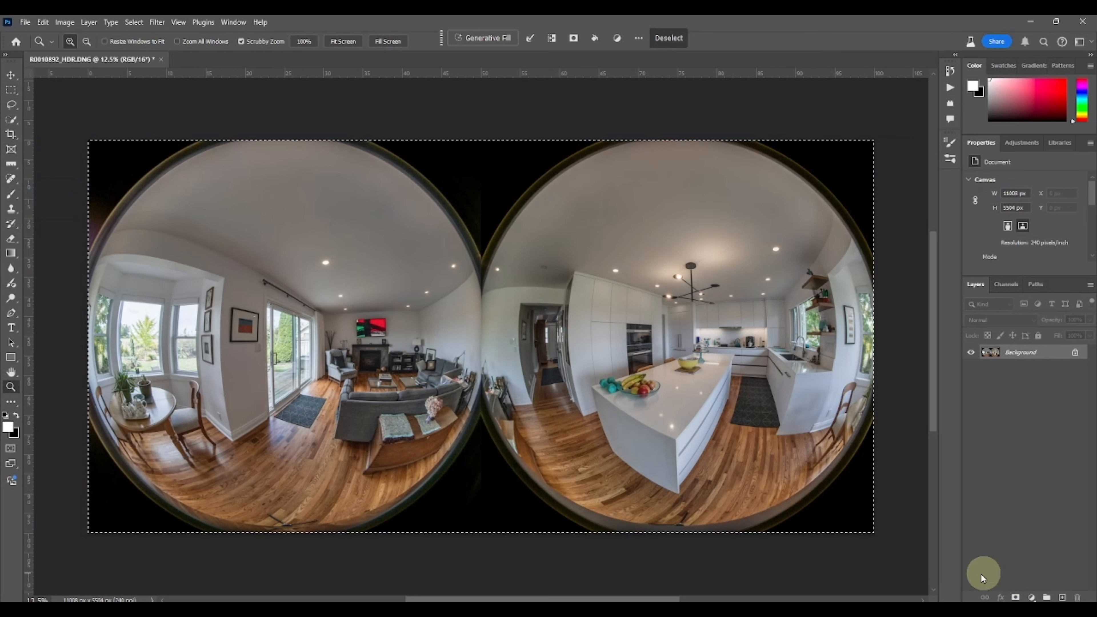
{"action": "left_click", "coordinate": [25, 22]}
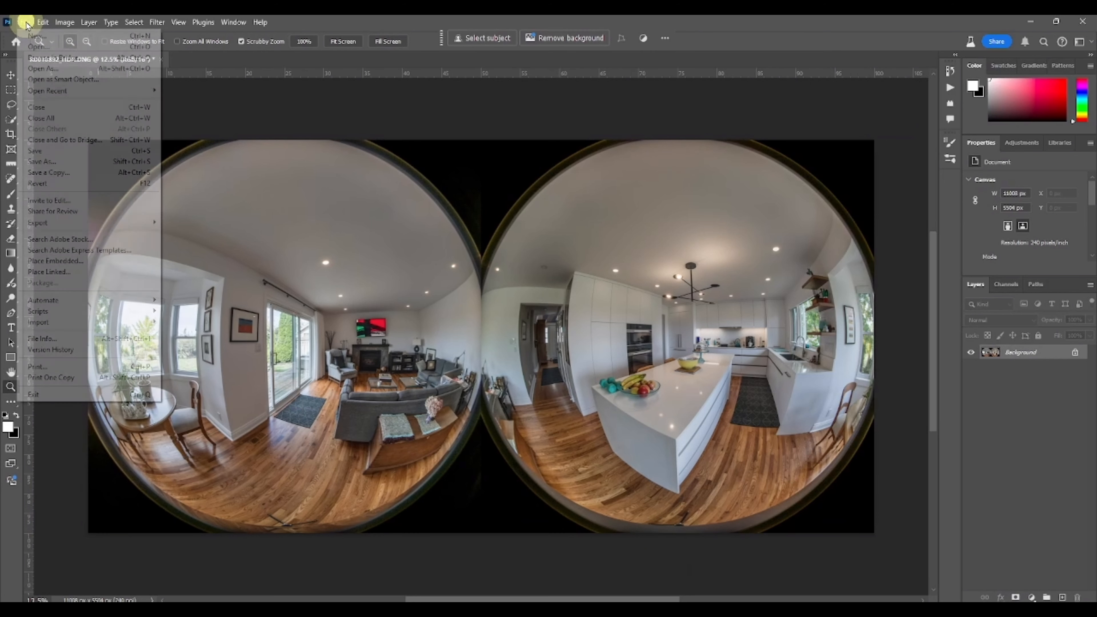
{"action": "left_click", "coordinate": [45, 151]}
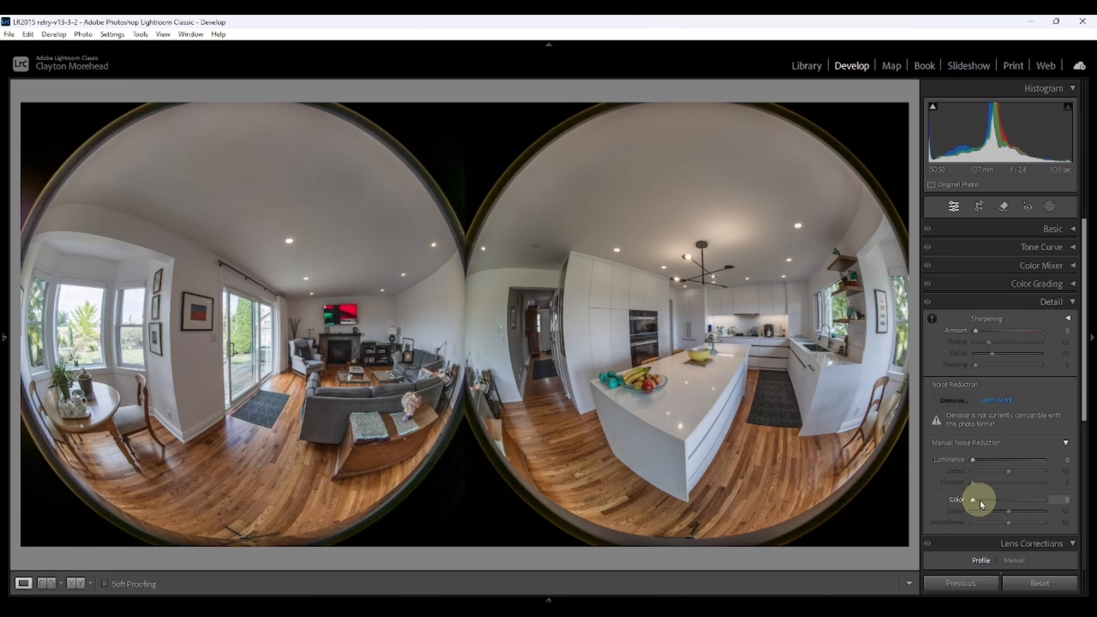
Step: Zoom into the kitchen counter and set color noise reduction to 6
{"action": "left_click", "coordinate": [767, 331]}
{"action": "left_click_drag", "start_coordinate": [767, 331], "coordinate": [643, 305]}
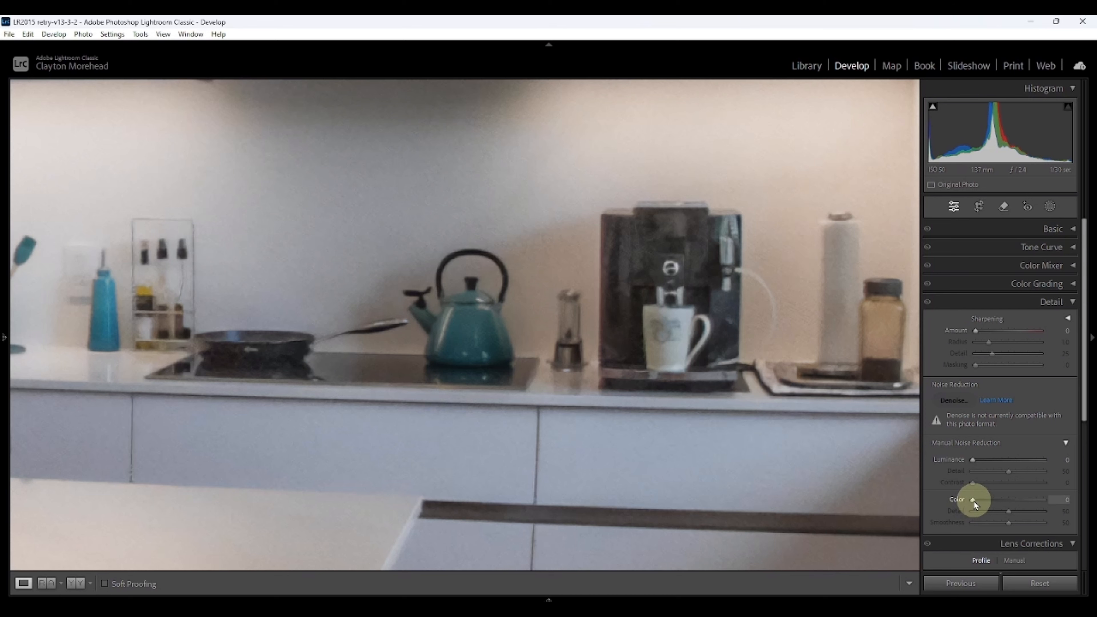
{"action": "left_click_drag", "start_coordinate": [974, 501], "coordinate": [984, 505]}
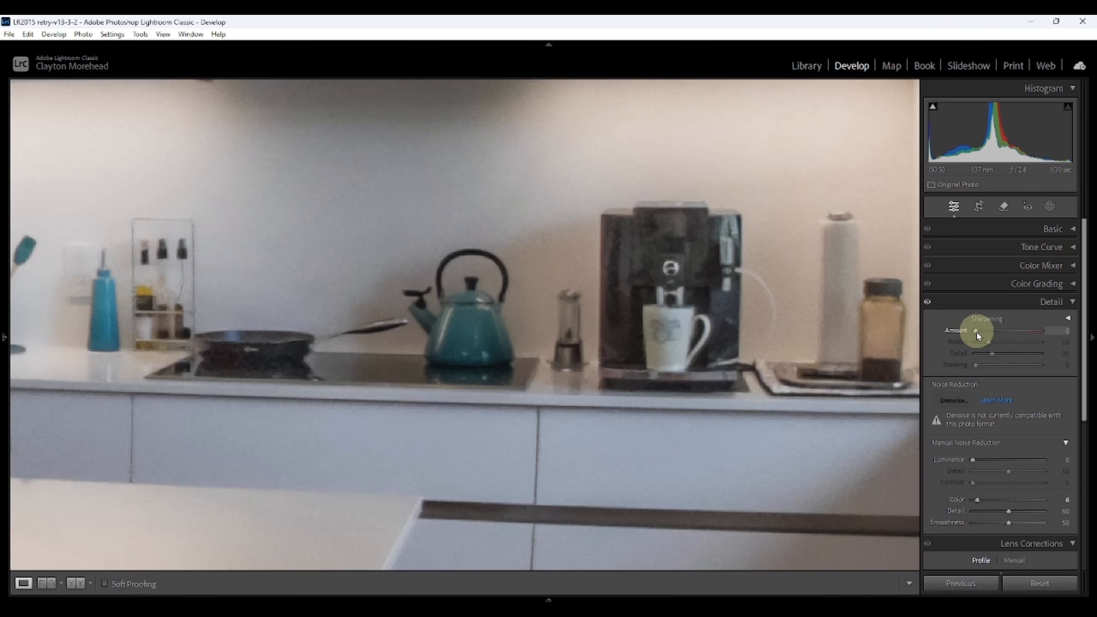
Step: Set sharpening amount to 38, masking to 24, and luminance noise reduction to 17
{"action": "mouse_move", "coordinate": [976, 332]}
{"action": "left_mouse_down"}
{"action": "mouse_move", "coordinate": [1004, 338]}
{"action": "mouse_move", "coordinate": [988, 341]}
{"action": "left_mouse_up"}
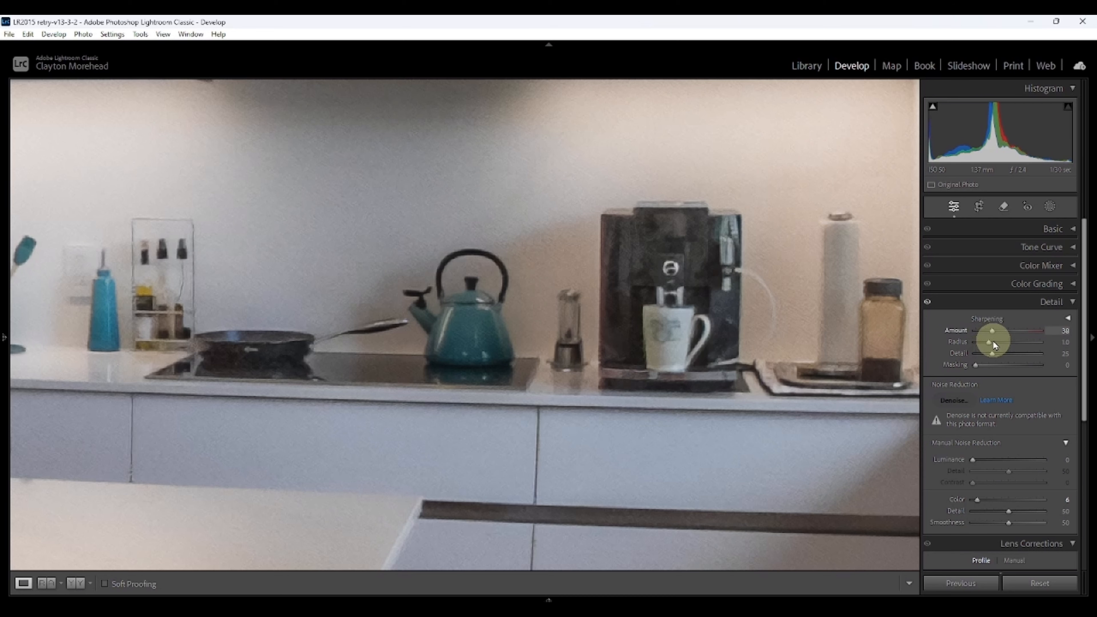
{"action": "left_click_drag", "start_coordinate": [975, 365], "coordinate": [993, 374]}
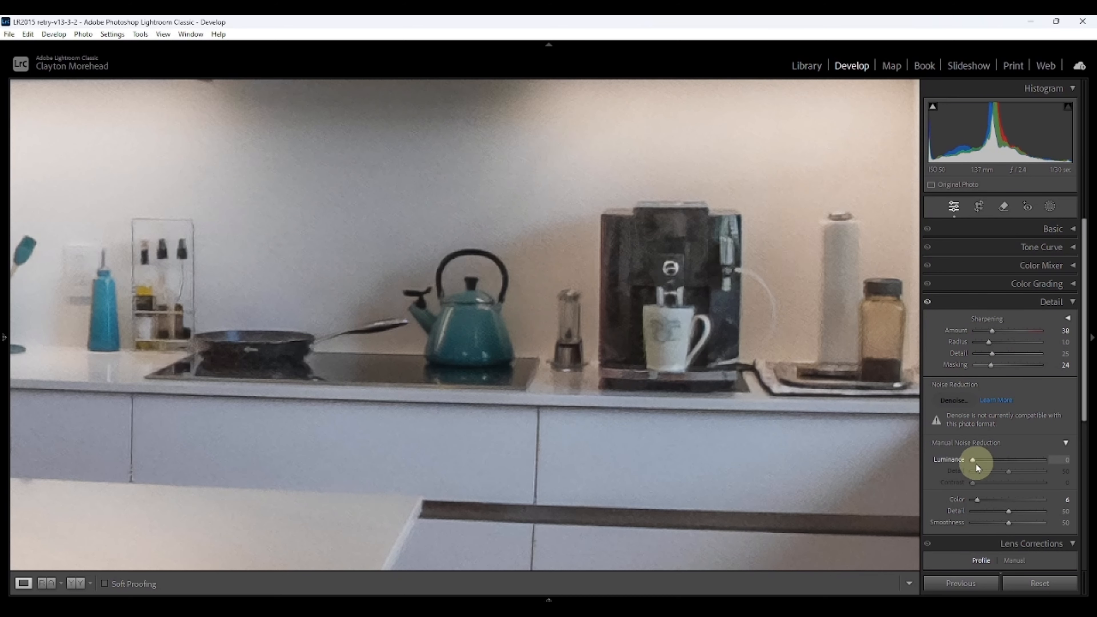
{"action": "left_click_drag", "start_coordinate": [976, 464], "coordinate": [992, 465]}
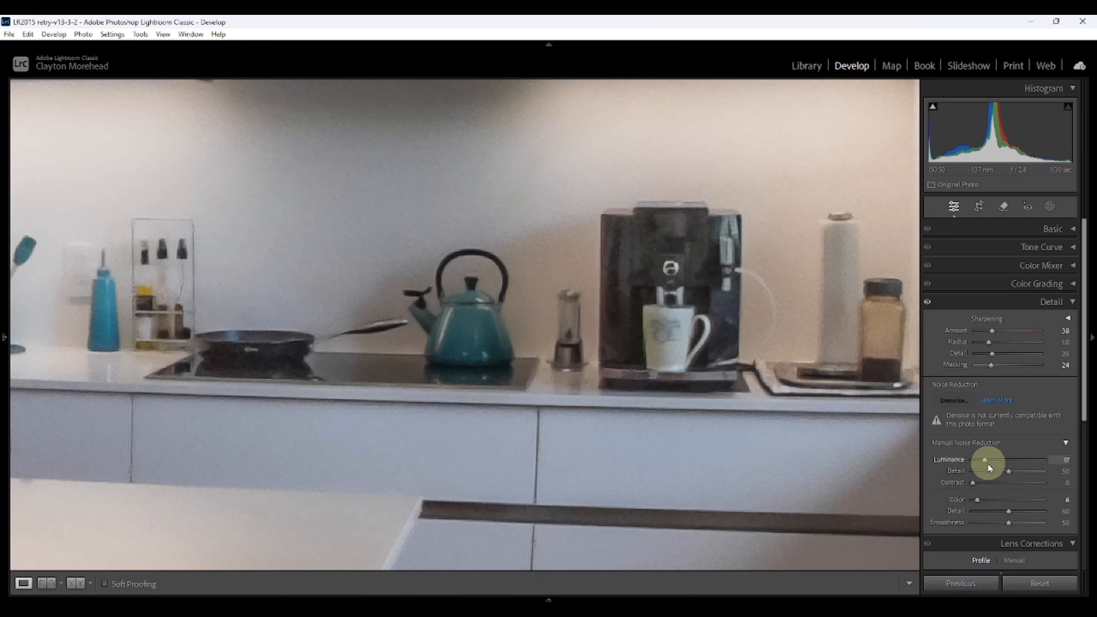
{"action": "left_click", "coordinate": [630, 439]}
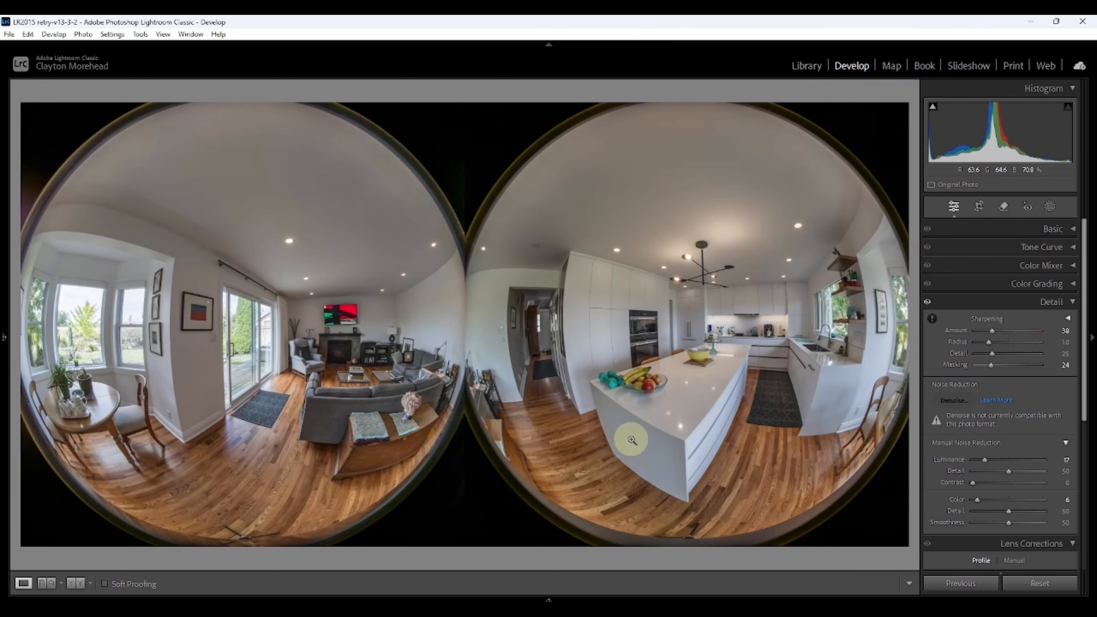
Step: Stitch the photo in RICOH THETA Stitcher as an edited copy with Lightroom adjustments, accepting the default stitching settings
{"action": "right_click", "coordinate": [586, 374]}
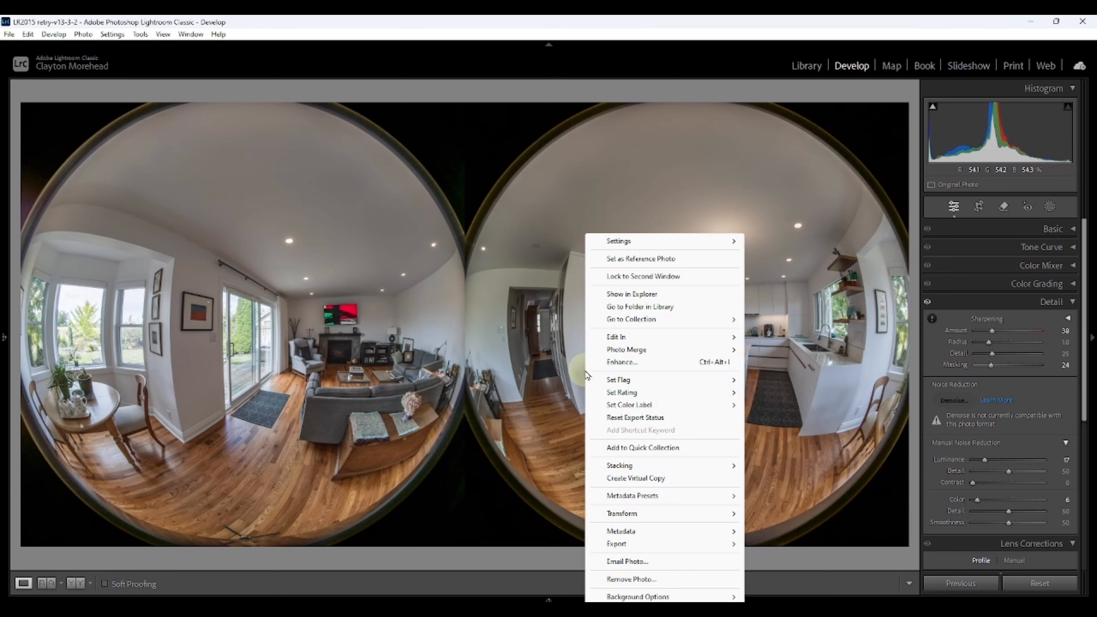
{"action": "mouse_move", "coordinate": [631, 341]}
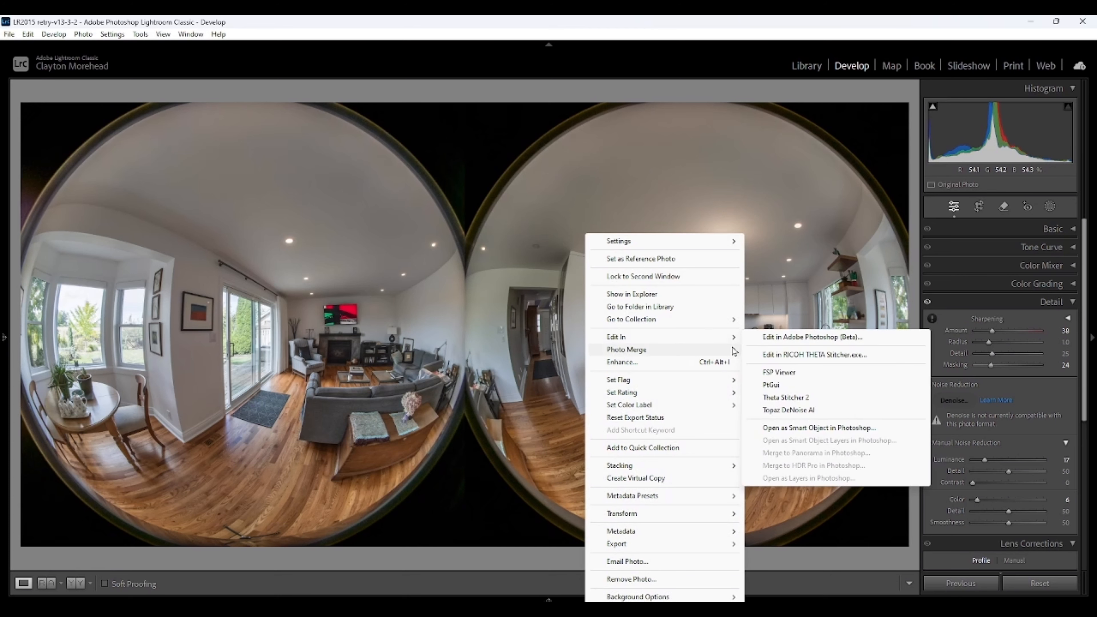
{"action": "left_click", "coordinate": [818, 355]}
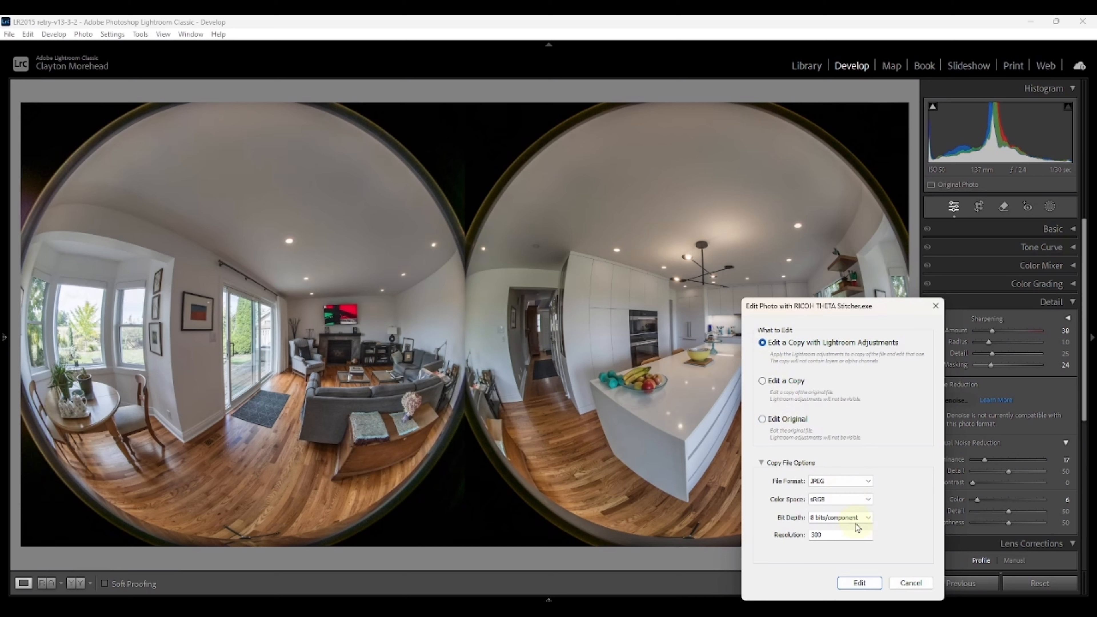
{"action": "left_click", "coordinate": [859, 583]}
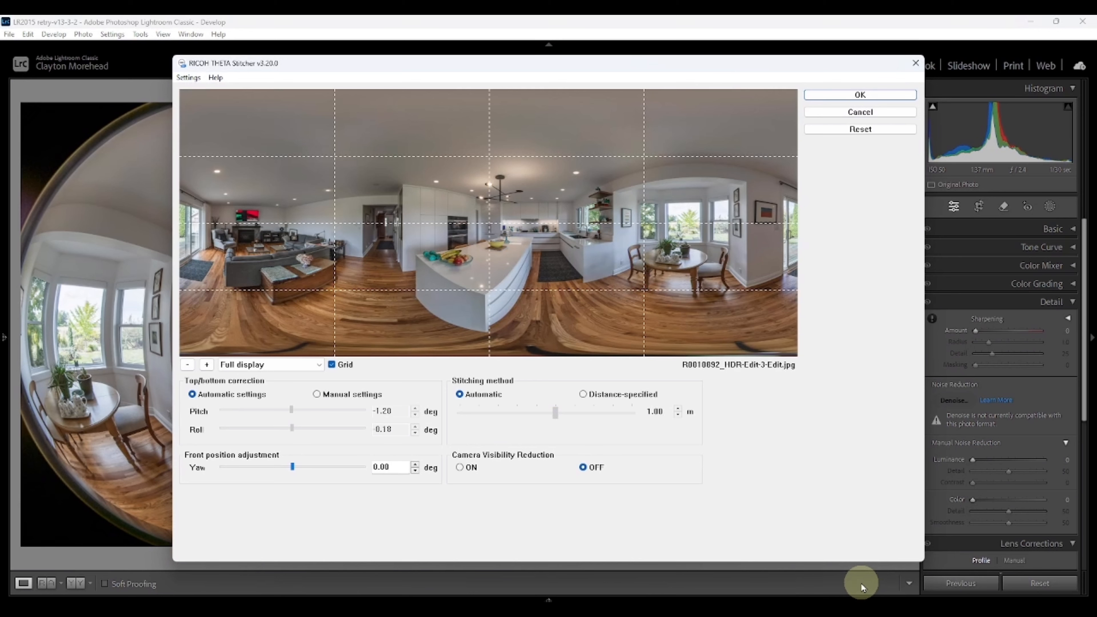
{"action": "left_click", "coordinate": [858, 95]}
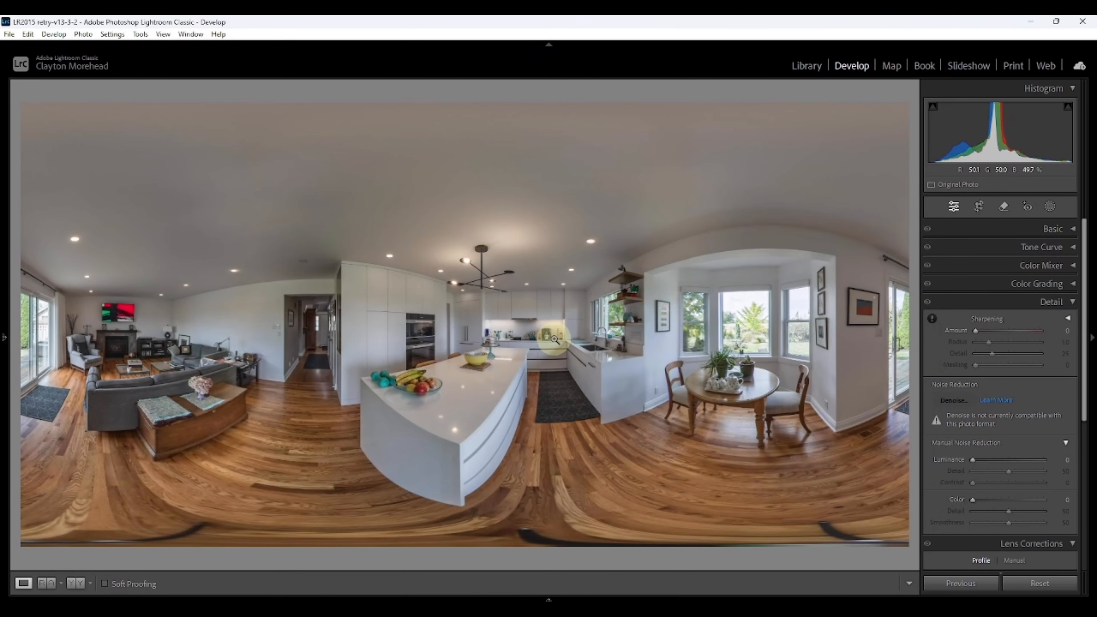
Step: Open the original stitched panorama in FSP Viewer
{"action": "left_click", "coordinate": [541, 338]}
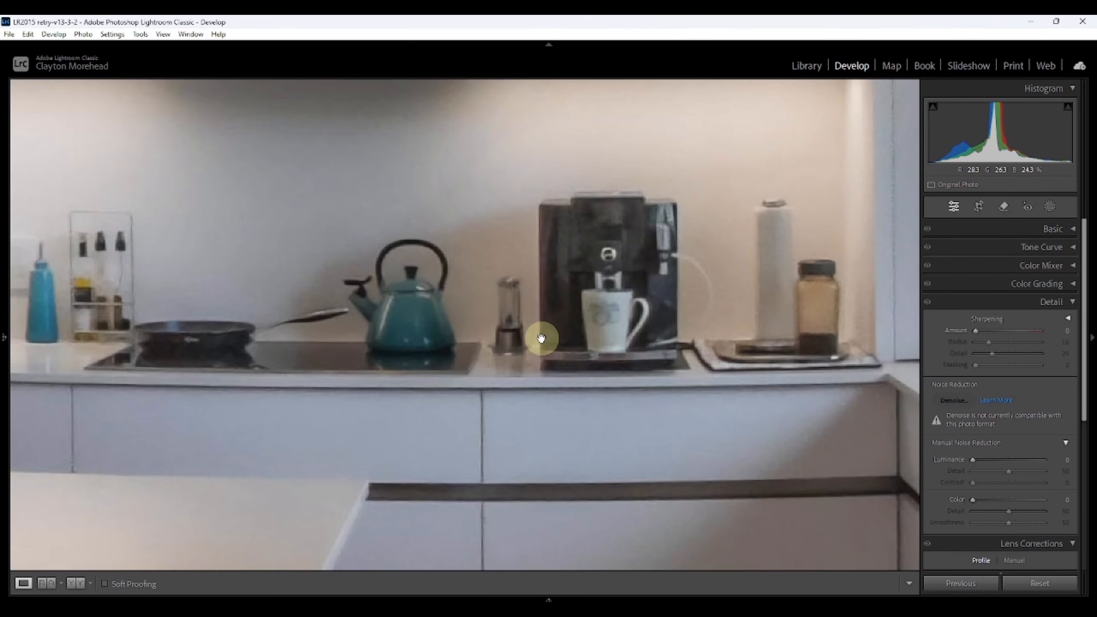
{"action": "left_click", "coordinate": [541, 338]}
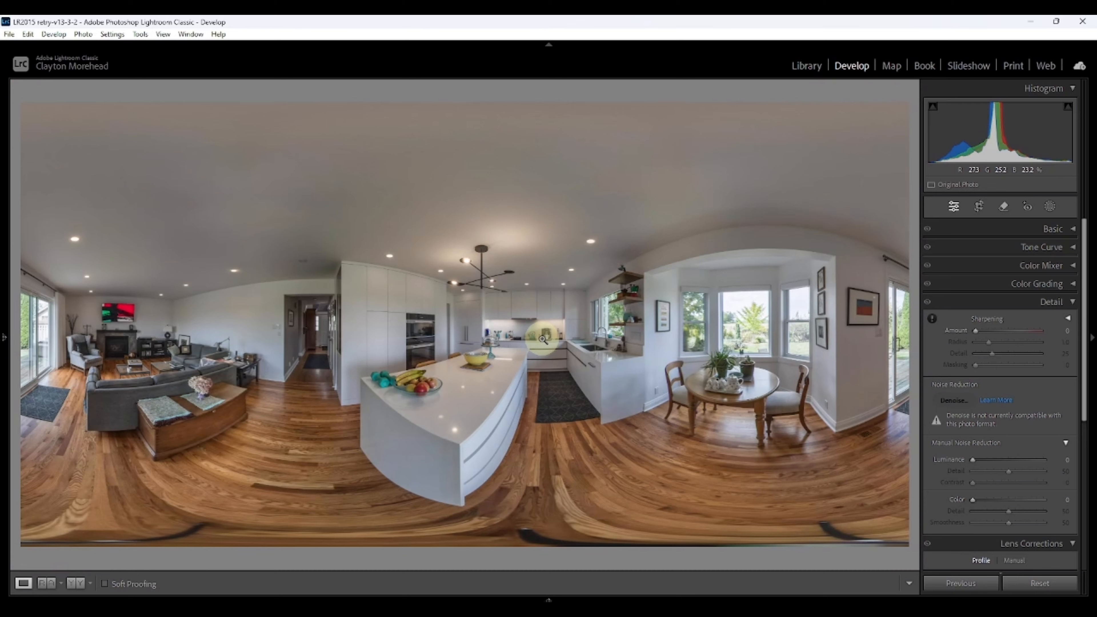
{"action": "right_click", "coordinate": [543, 339]}
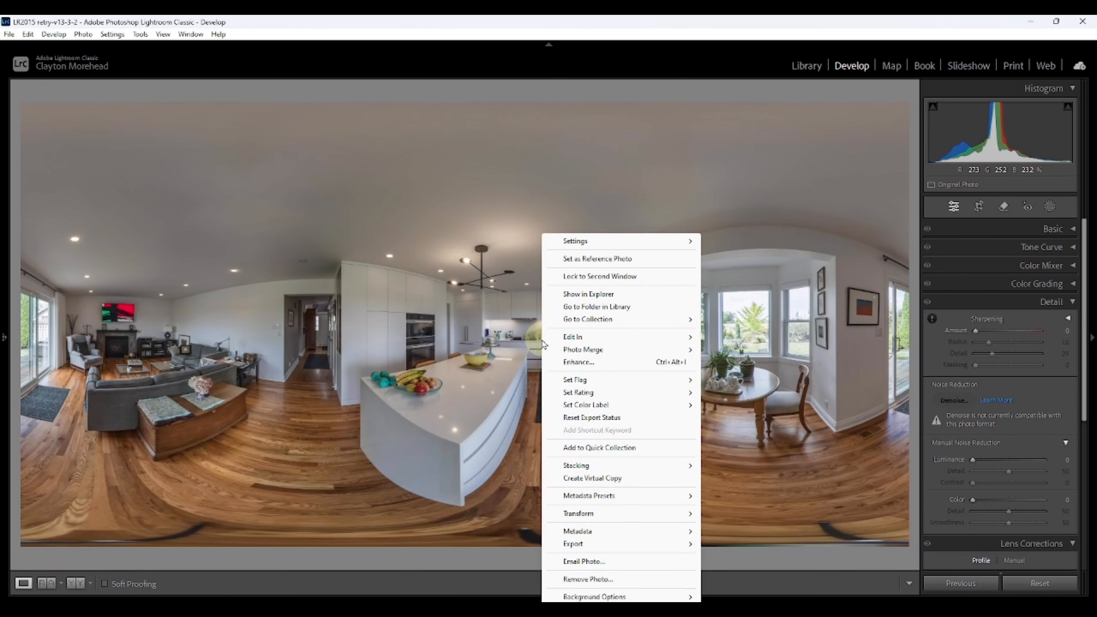
{"action": "mouse_move", "coordinate": [588, 343]}
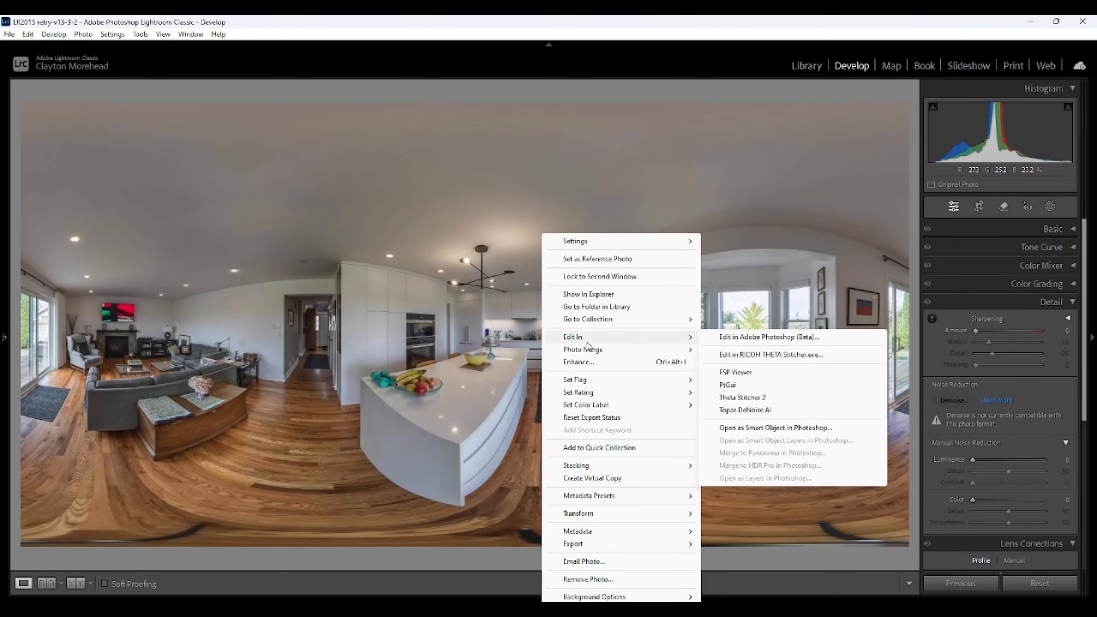
{"action": "left_click", "coordinate": [721, 375]}
{"action": "left_click", "coordinate": [762, 419]}
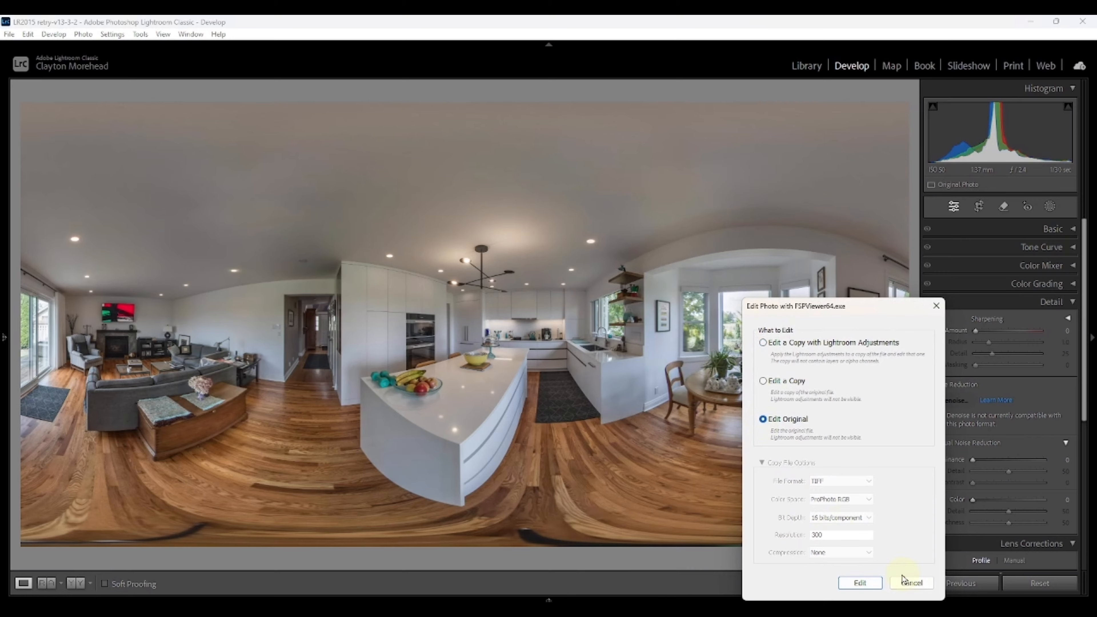
{"action": "left_click", "coordinate": [860, 583]}
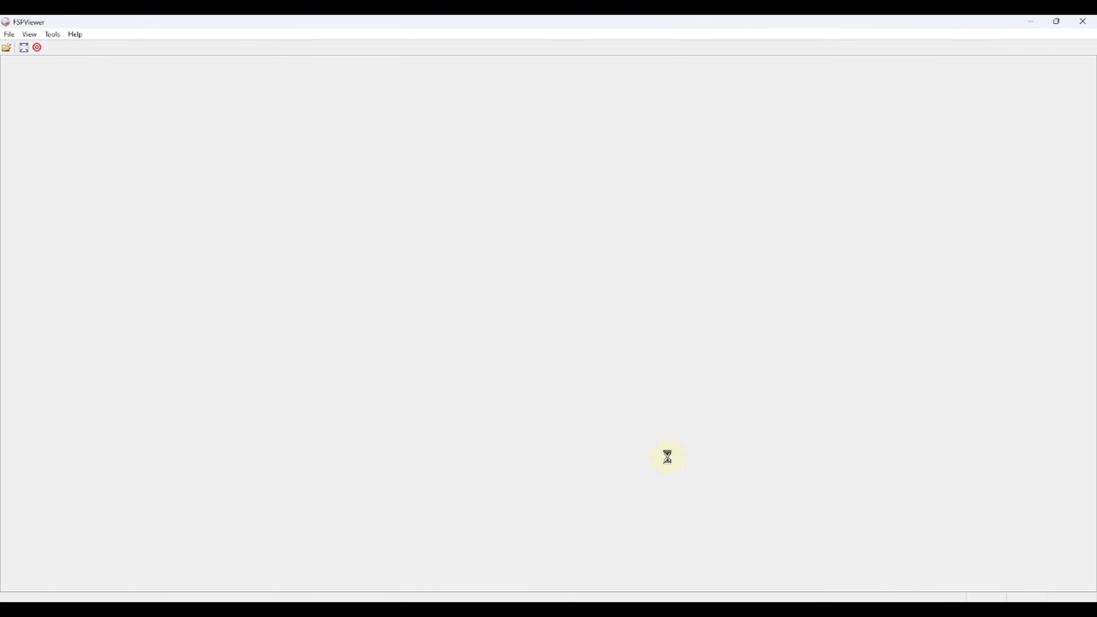
Step: Zoom and pan around the kitchen in the 360 viewer to inspect noise in the panorama
{"action": "scroll", "coordinate": [649, 412], "scroll_direction": "down", "scroll_amount": 3}
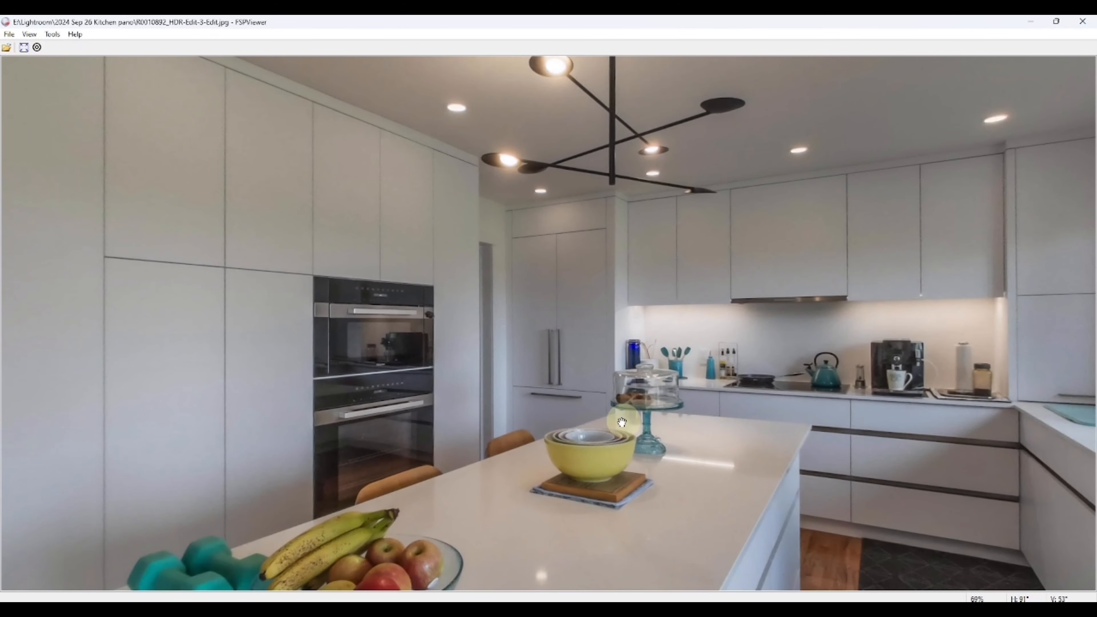
{"action": "left_click_drag", "start_coordinate": [623, 422], "coordinate": [676, 408]}
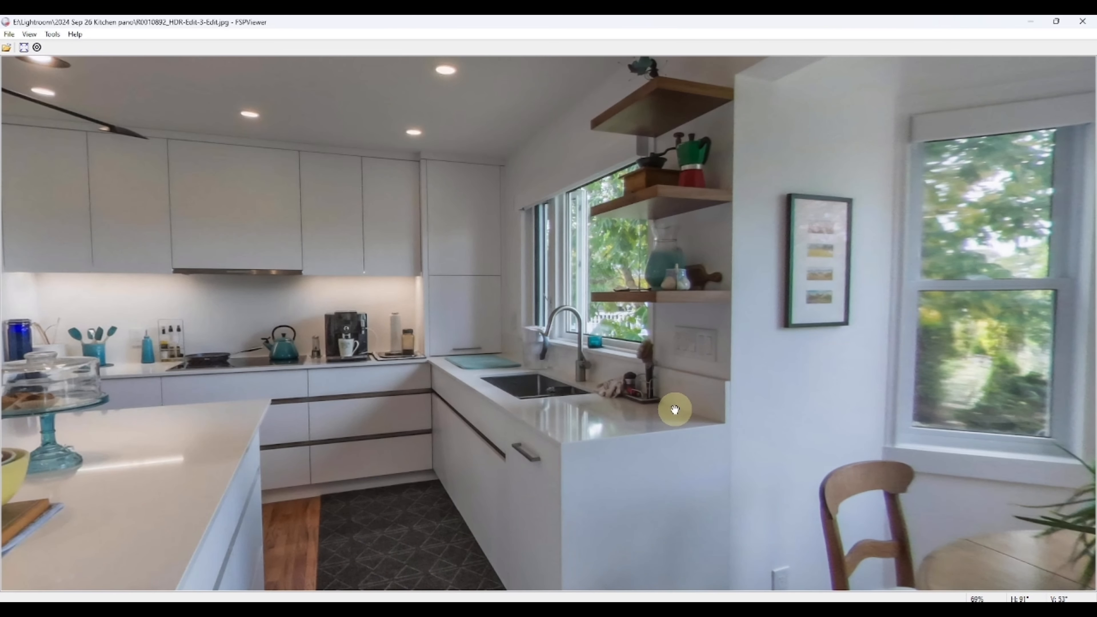